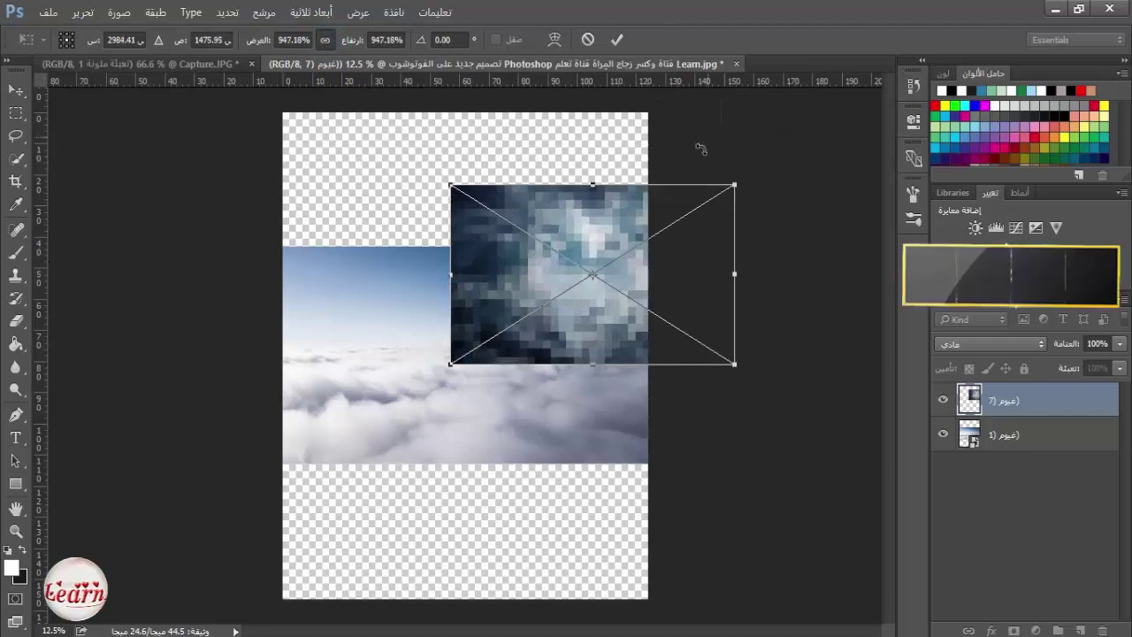
Move the placed dark cloud image to the canvas's left edge and scale it to about 1231% to span the canvas width.
drag(598, 238, 428, 344)
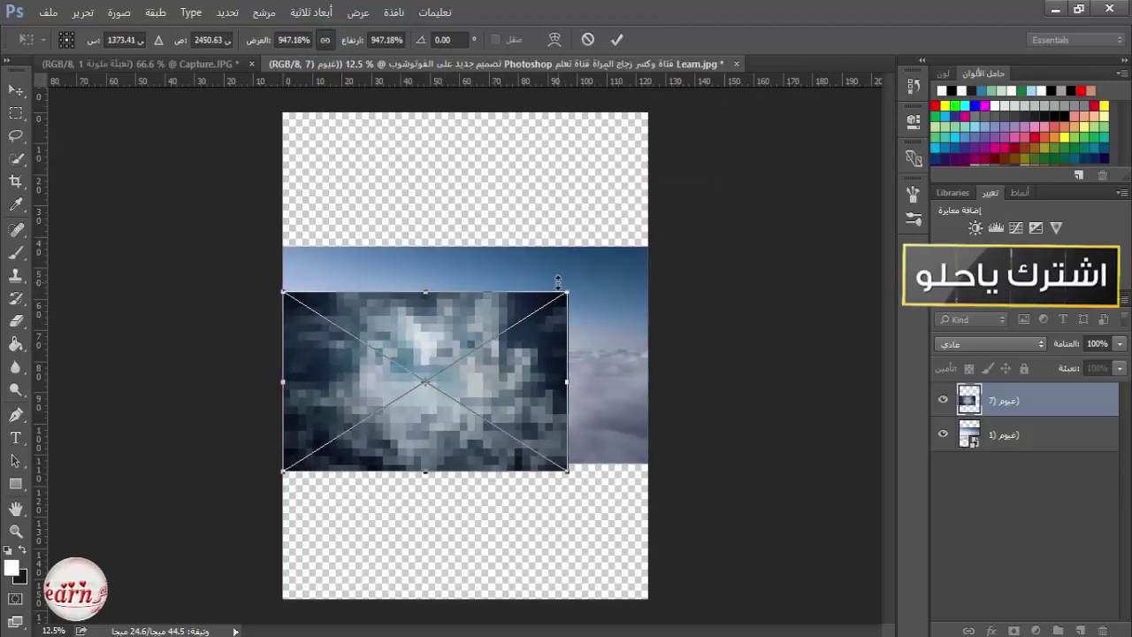
drag(567, 292, 648, 237)
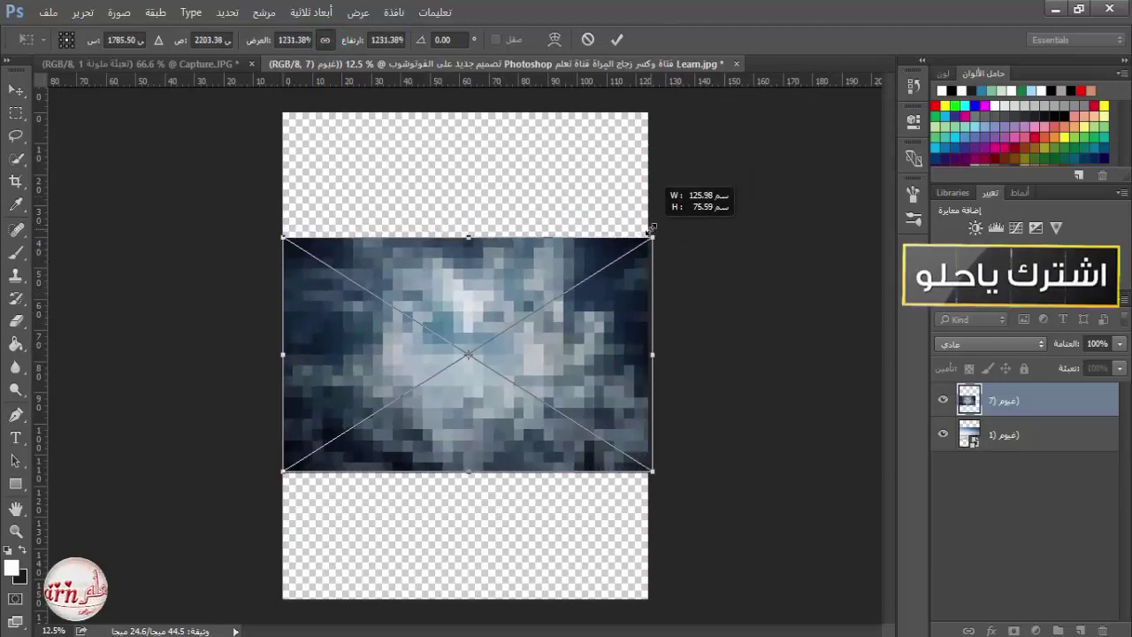
click(616, 39)
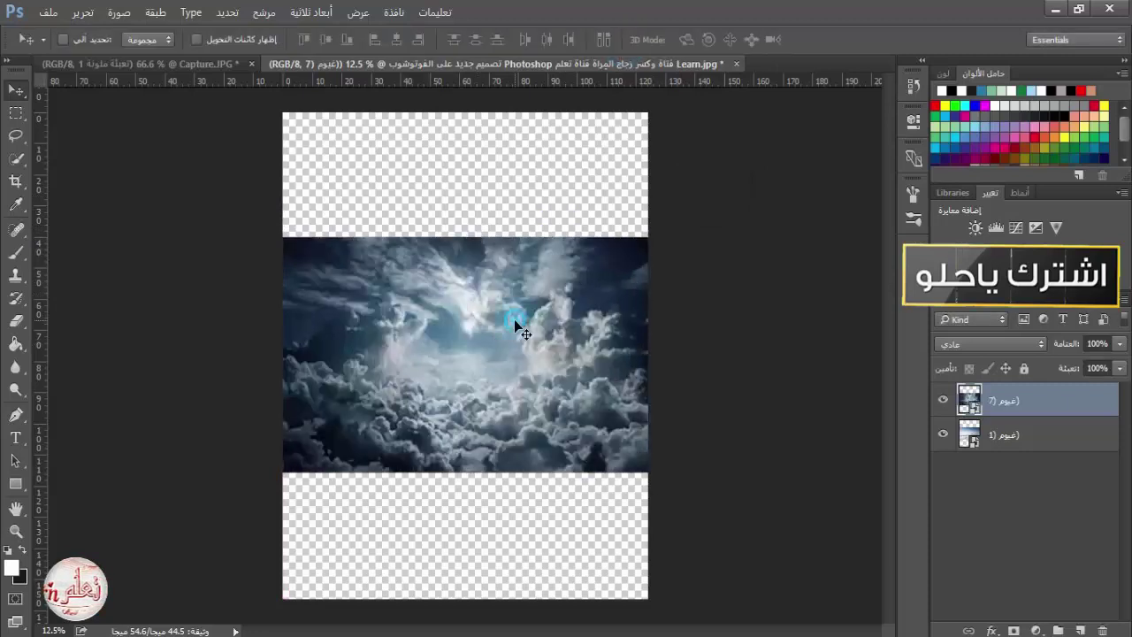
Move the dark cloud layer into the upper half of the canvas and the light cloud layer down to the canvas's bottom edge.
drag(515, 322, 511, 221)
click(1000, 434)
drag(523, 429, 519, 549)
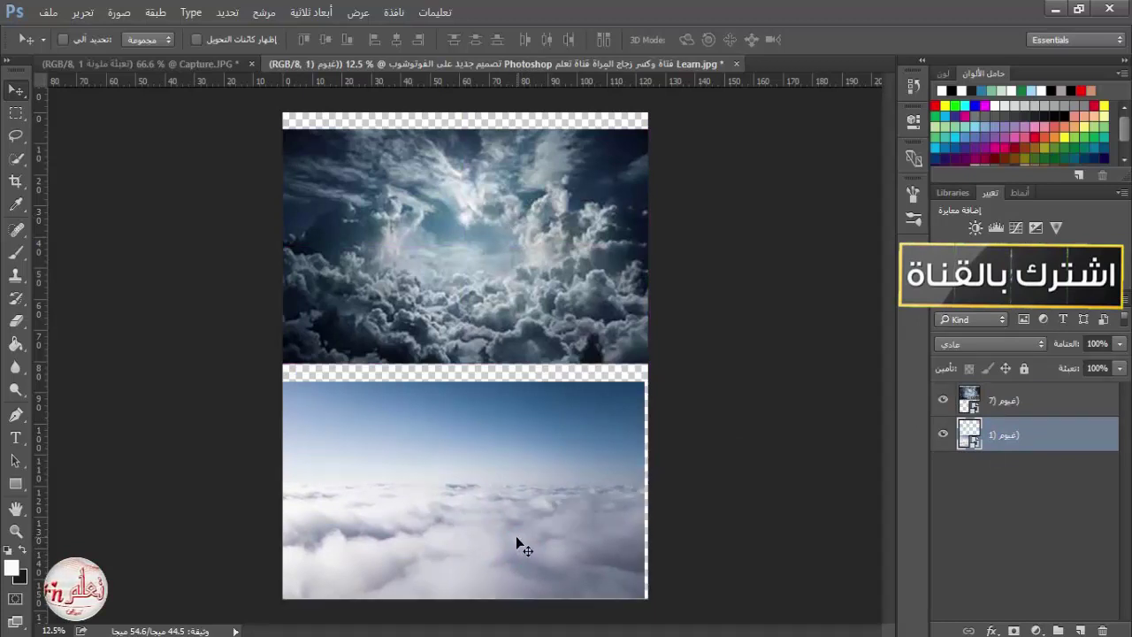
Transform the light cloud layer to cover the canvas width and stretch it upward to about 130 cm tall.
key(ctrl+t)
drag(642, 384, 659, 345)
drag(442, 338, 469, 182)
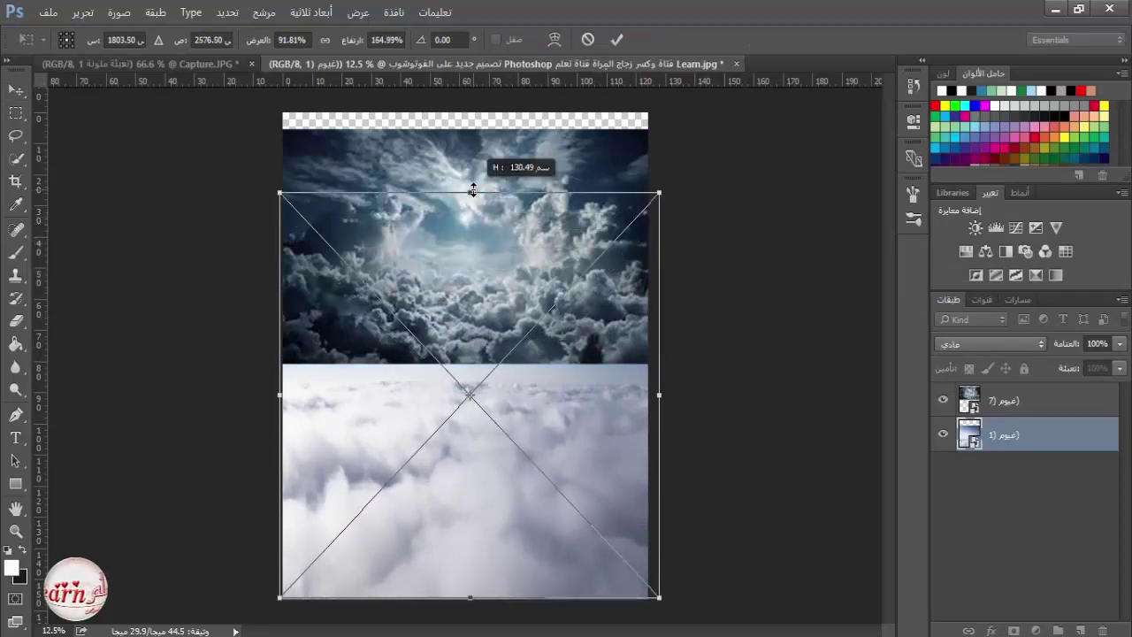
key(Return)
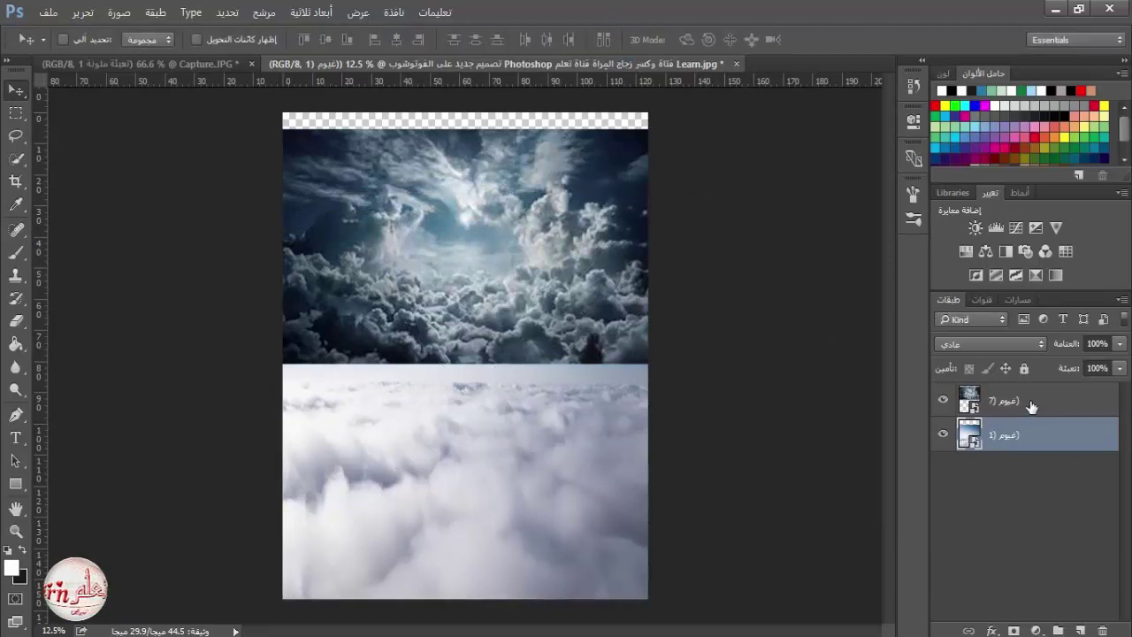
Lower the dark cloud layer's opacity to 41%.
click(1030, 406)
click(1120, 343)
click(1071, 363)
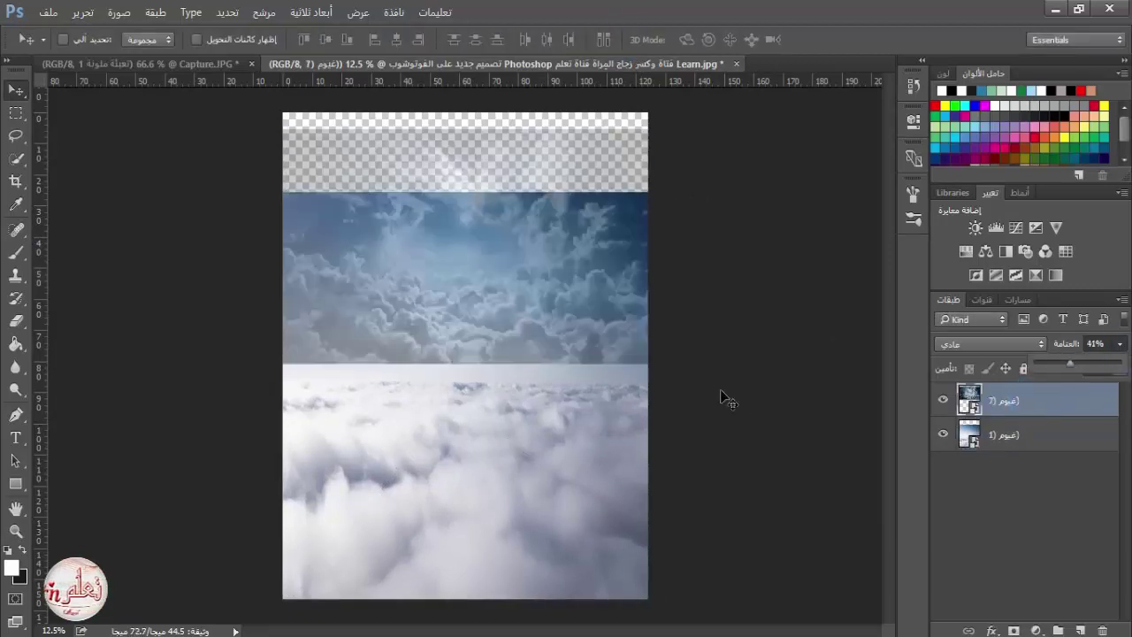
Stretch the dark cloud layer from the canvas's top edge to a height of about 1613%, and restore its opacity to 100%.
key(ctrl+t)
drag(463, 362, 467, 424)
mouse_move(472, 384)
mouse_down()
mouse_move(475, 355)
mouse_move(470, 365)
mouse_up()
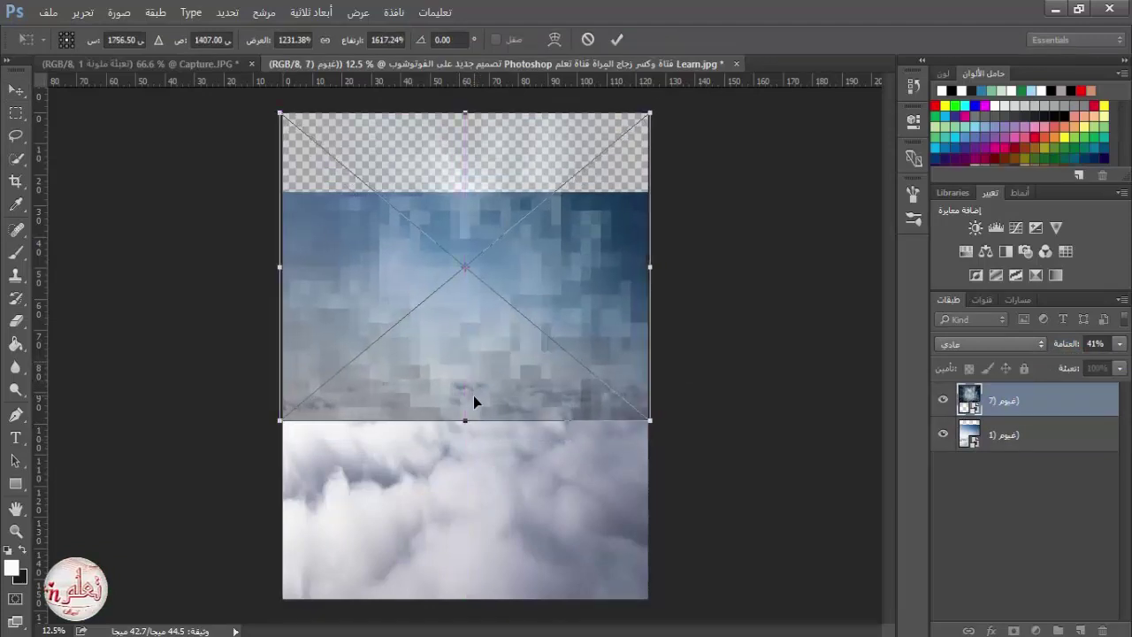
drag(466, 415, 466, 413)
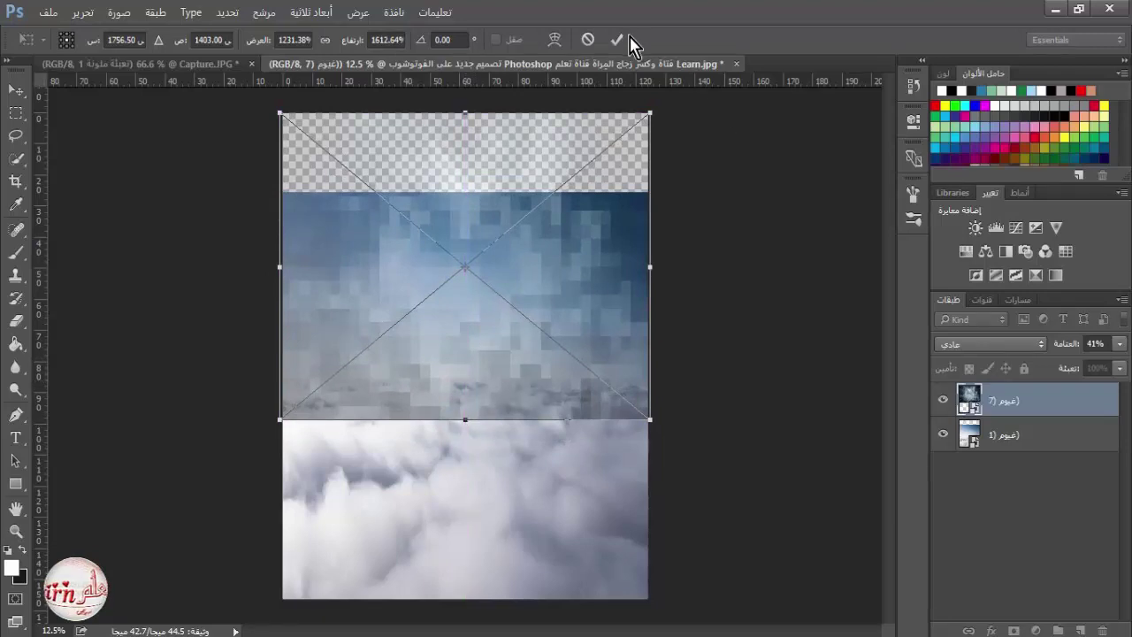
click(616, 39)
click(1118, 344)
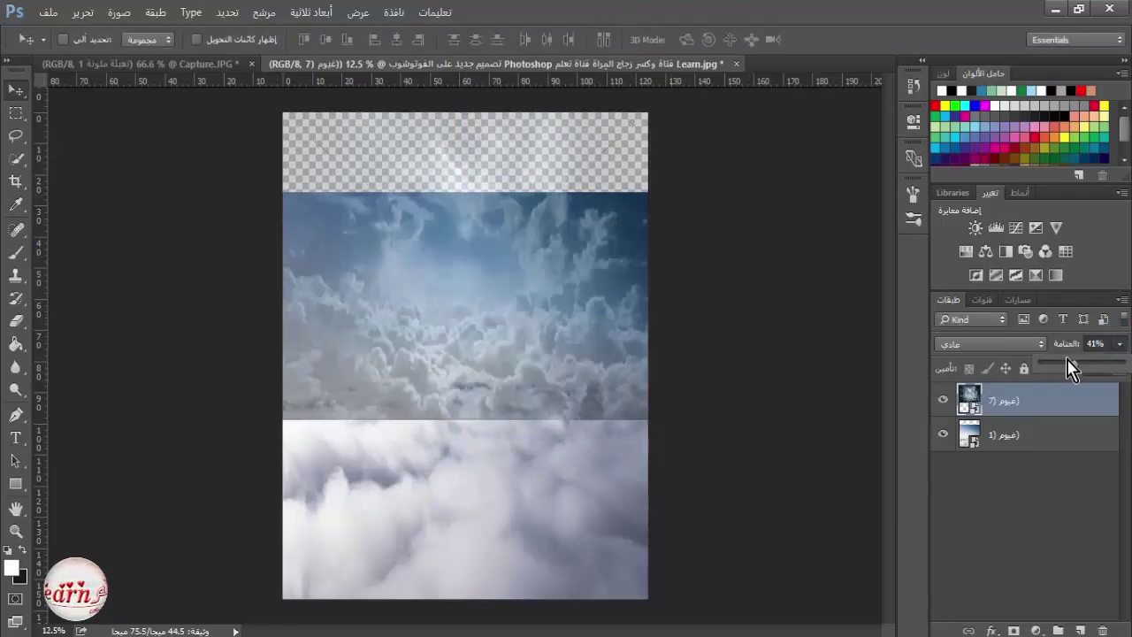
drag(1119, 366, 1131, 370)
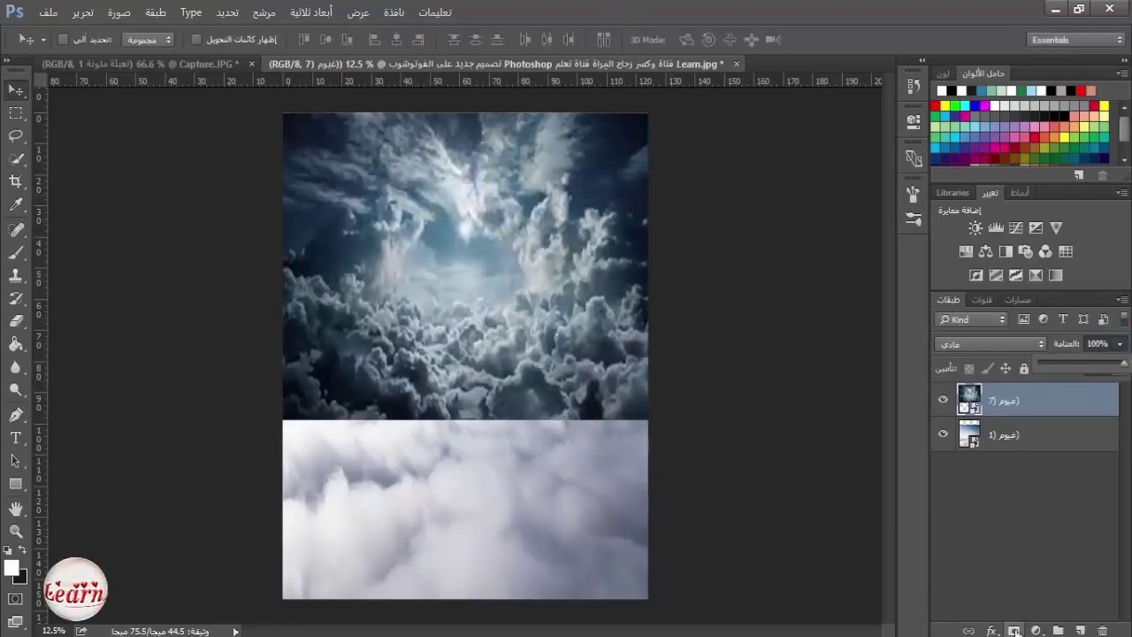
Add a layer mask to the dark cloud layer and paint black along the seam with a soft 452 px brush.
click(1014, 629)
click(15, 252)
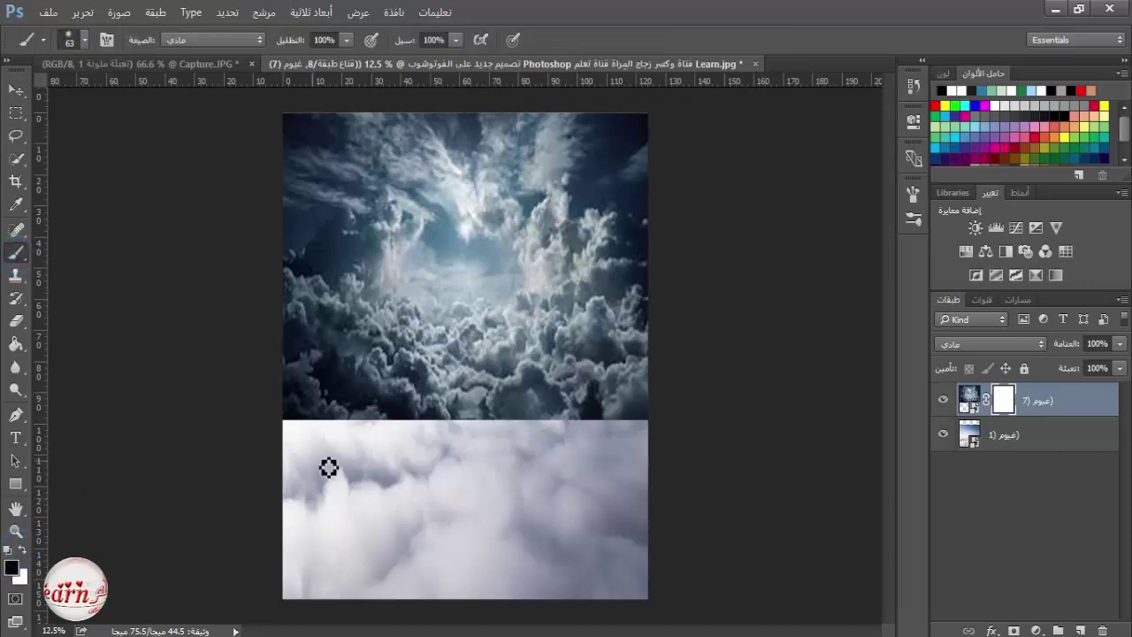
right_click(434, 437)
click(576, 408)
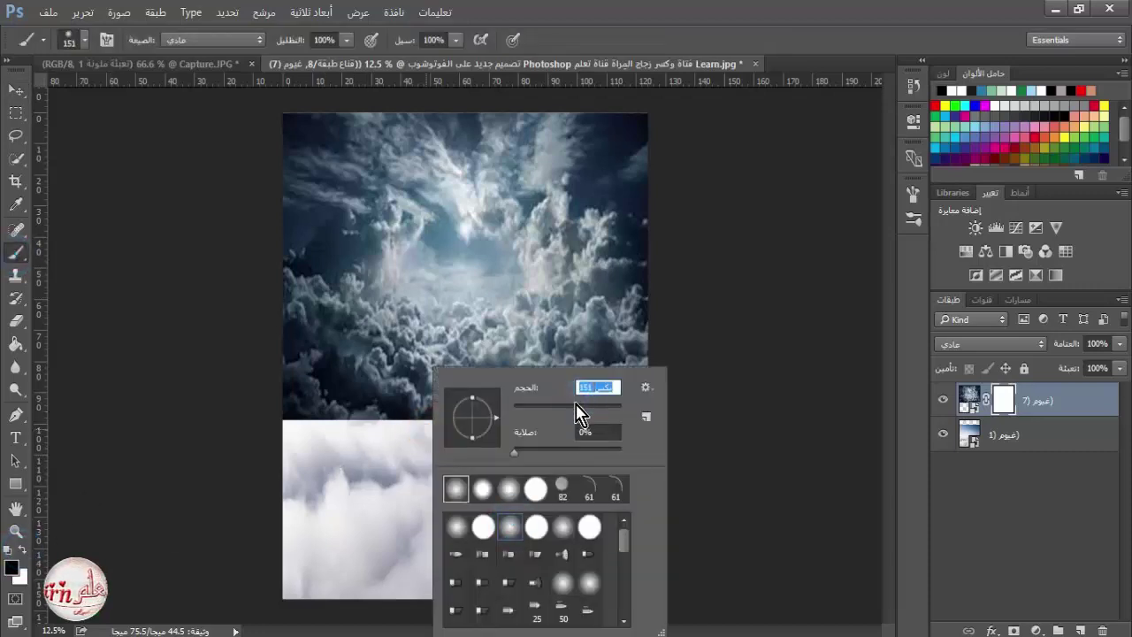
mouse_move(289, 423)
mouse_down()
mouse_move(383, 447)
mouse_move(431, 422)
mouse_move(645, 427)
mouse_up()
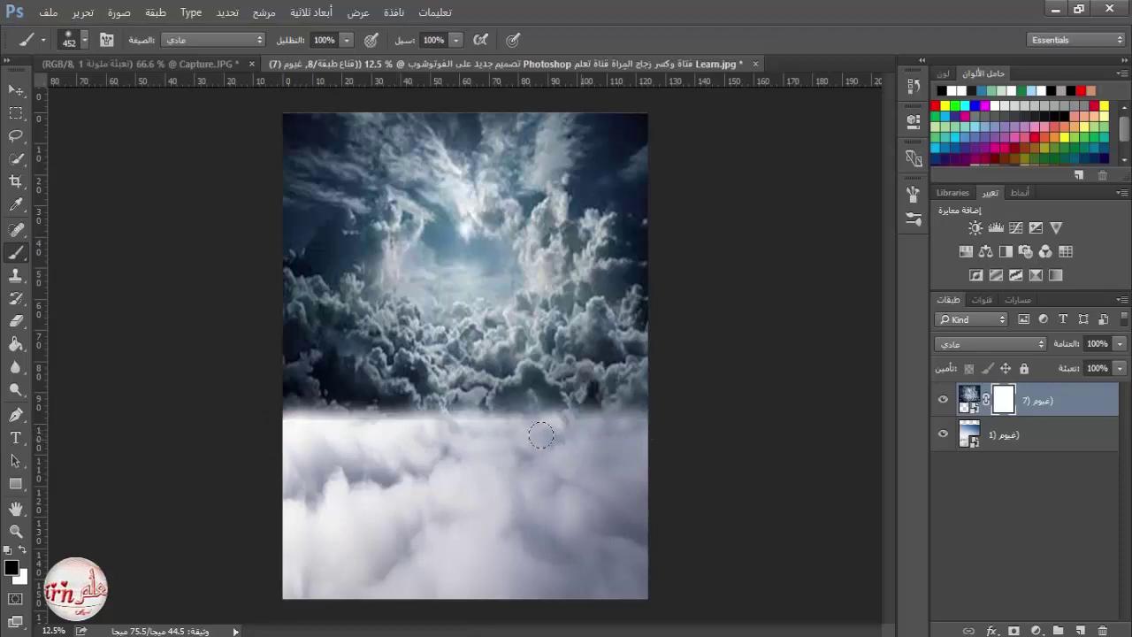
Adjust the 452 px brush's hardness and paint along the seam on the dark cloud mask again to blend both cloud images.
right_click(492, 310)
drag(586, 399, 699, 413)
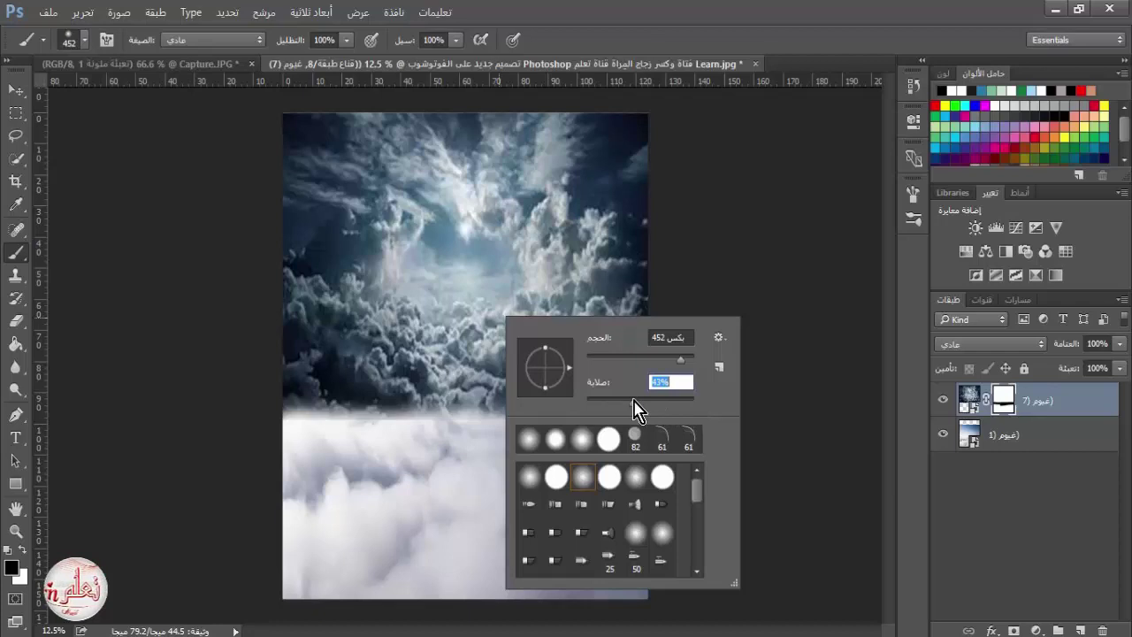
click(473, 414)
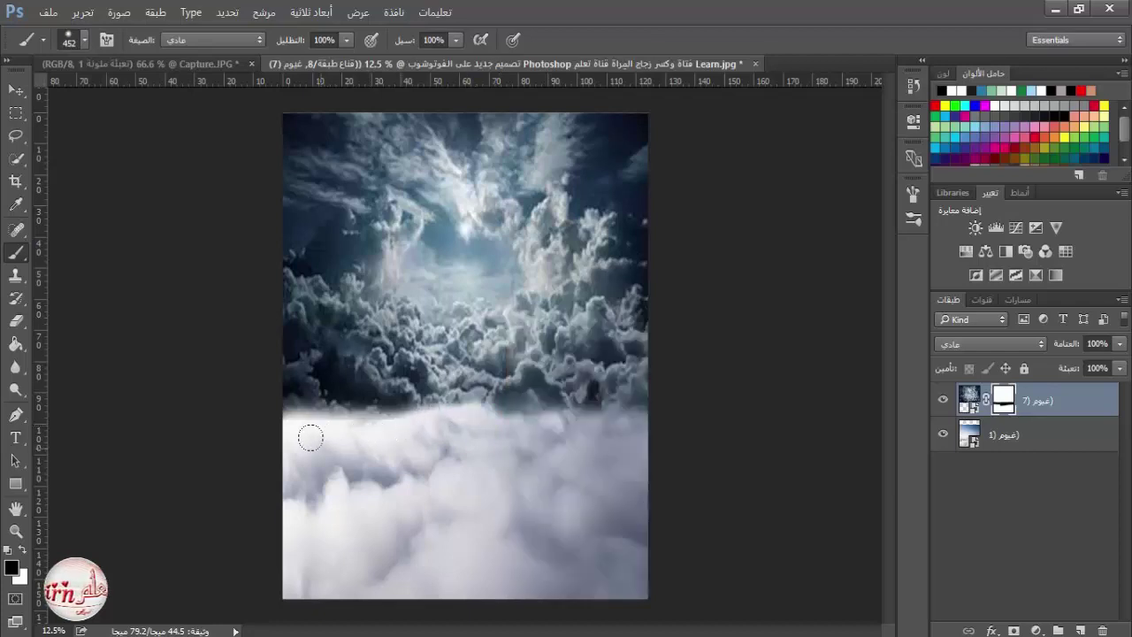
right_click(469, 447)
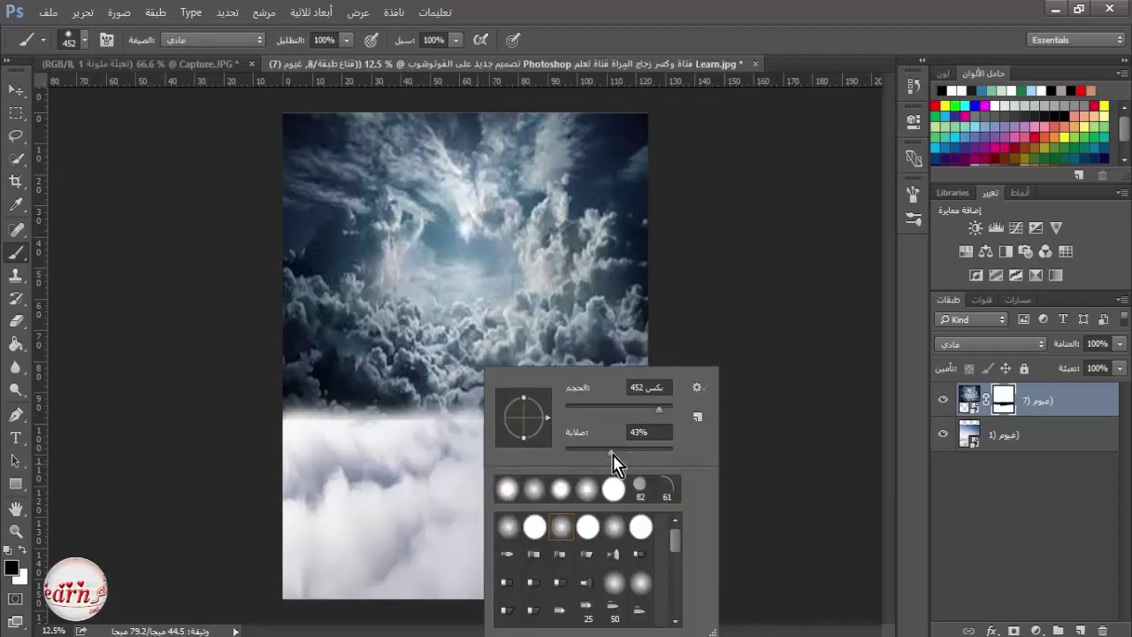
mouse_move(669, 449)
mouse_down()
mouse_move(573, 452)
mouse_move(589, 456)
mouse_up()
drag(299, 419, 645, 424)
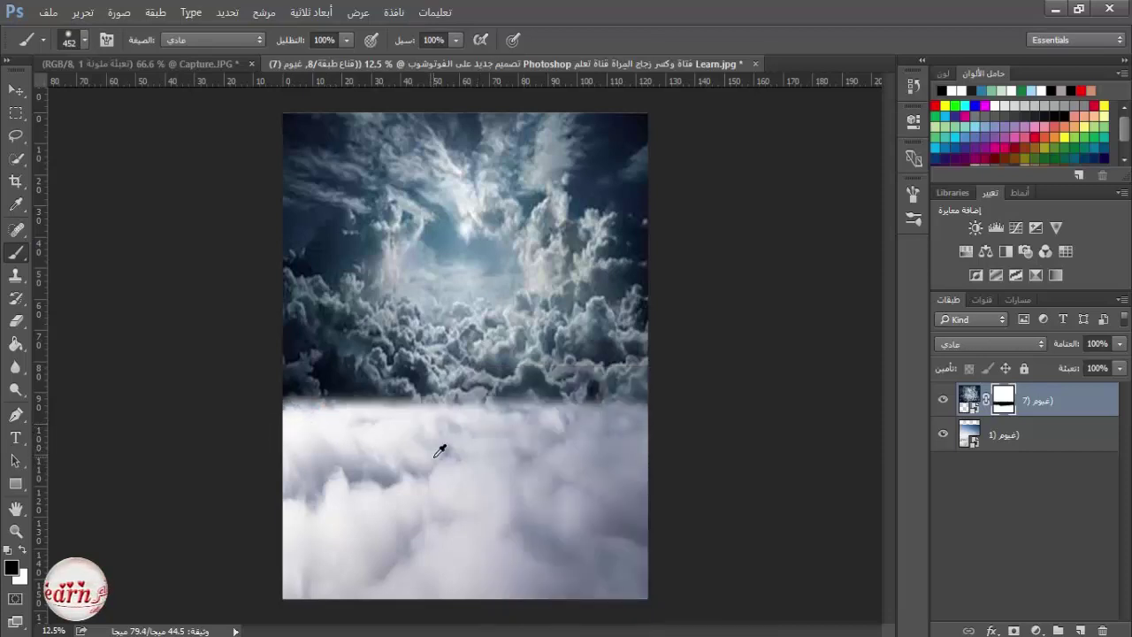
Place the Capture walkway image into the cloud composition as a new layer.
scroll(440, 451, down, 1)
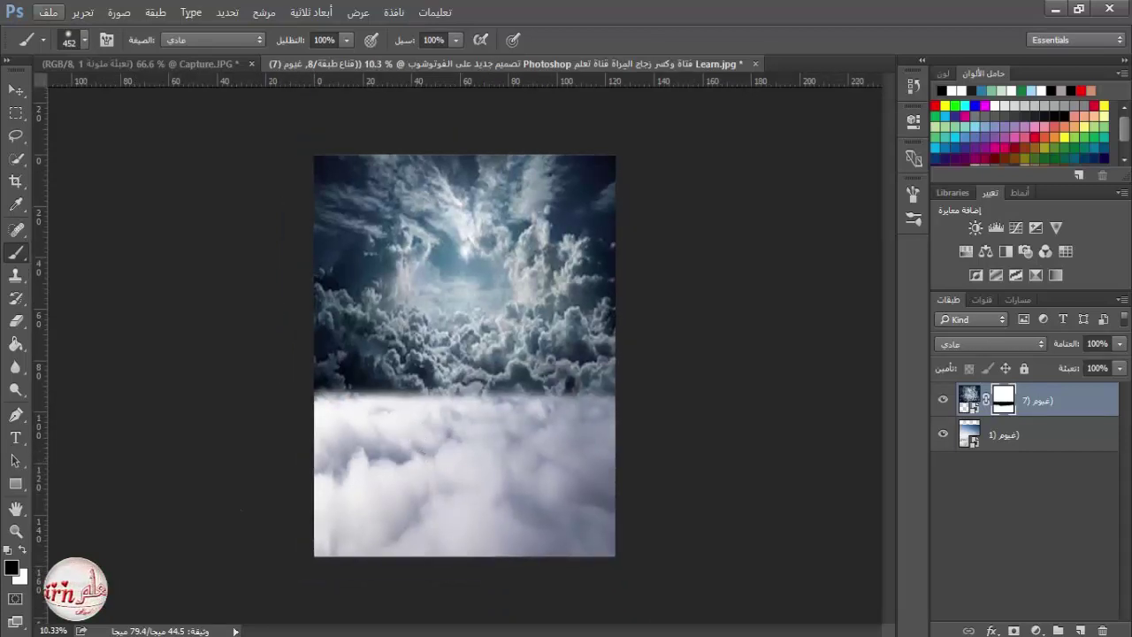
click(198, 635)
click(305, 562)
drag(865, 122, 646, 107)
drag(541, 515, 274, 469)
drag(402, 422, 405, 413)
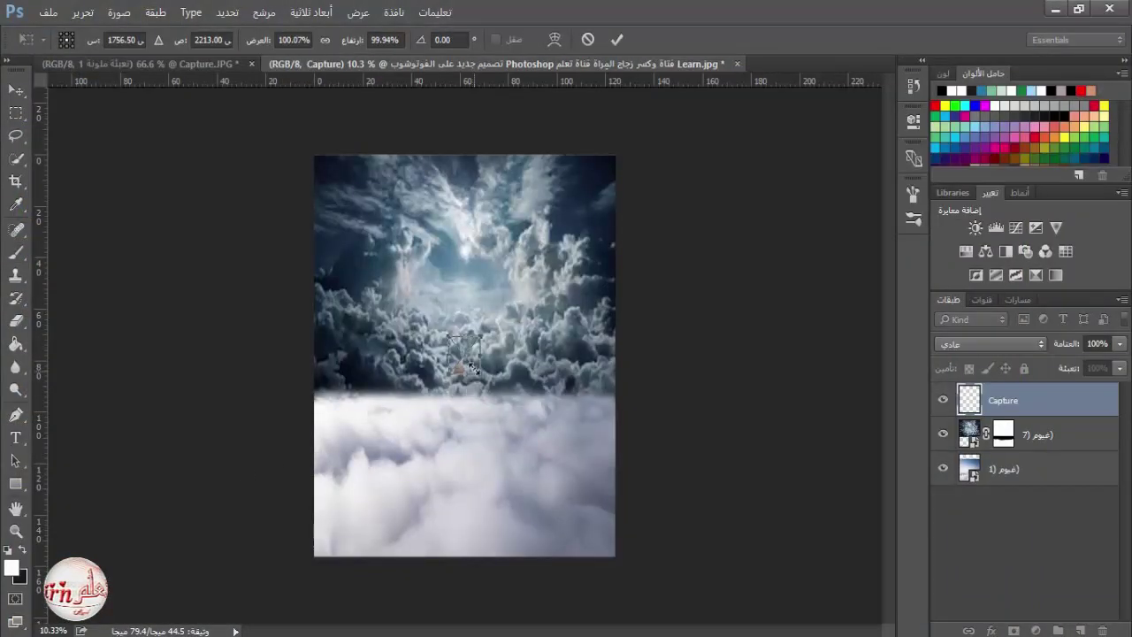
Scale up the placed walkway image in the lower clouds with its proportions locked, to about 459%.
drag(473, 366, 559, 531)
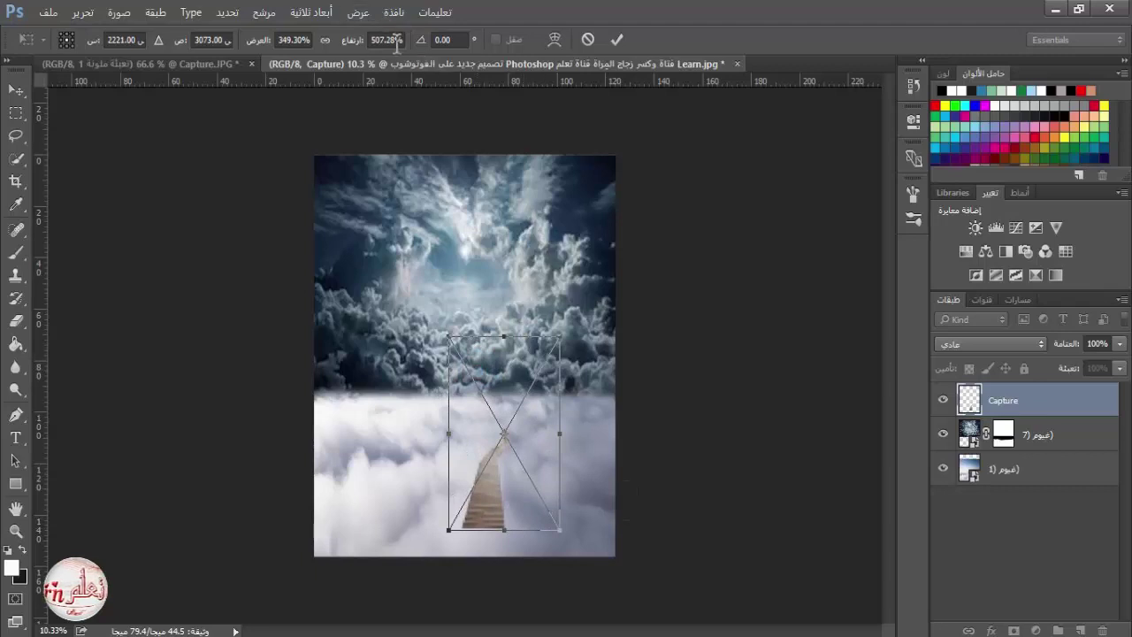
click(325, 40)
drag(448, 501, 414, 541)
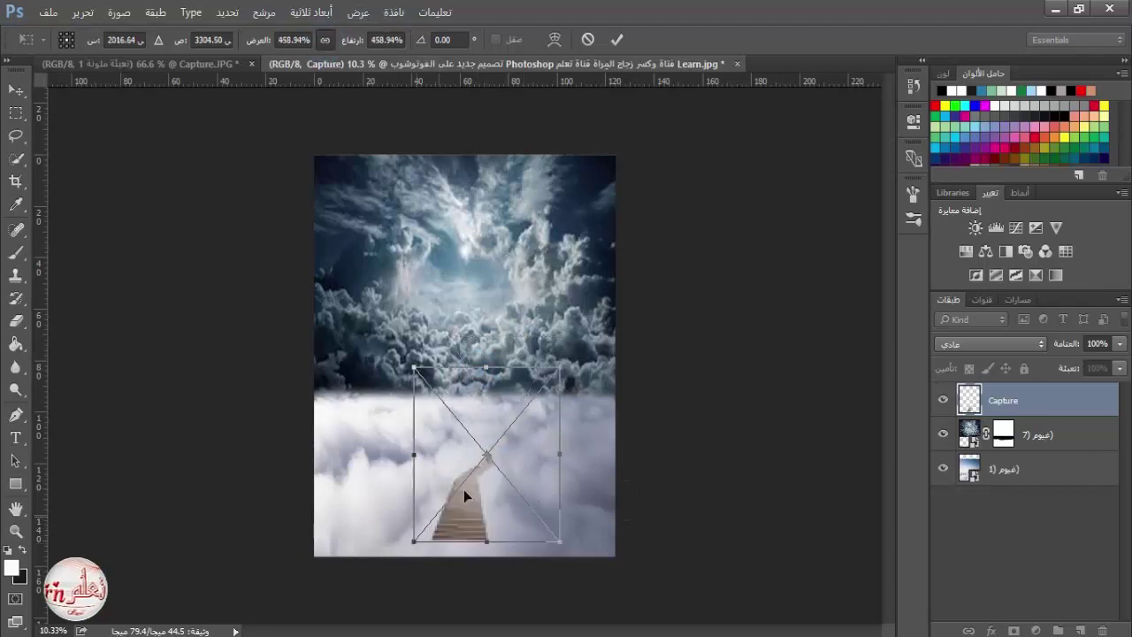
Enlarge and reposition the walkway so it runs from the canvas's bottom edge up to the dark clouds, slightly right of centre at the horizon.
drag(499, 407, 491, 275)
drag(407, 435, 298, 561)
drag(426, 525, 493, 498)
drag(590, 255, 646, 126)
drag(576, 306, 545, 308)
mouse_move(649, 165)
mouse_down()
mouse_move(677, 114)
mouse_move(661, 133)
mouse_up()
drag(490, 139, 490, 127)
key(Return)
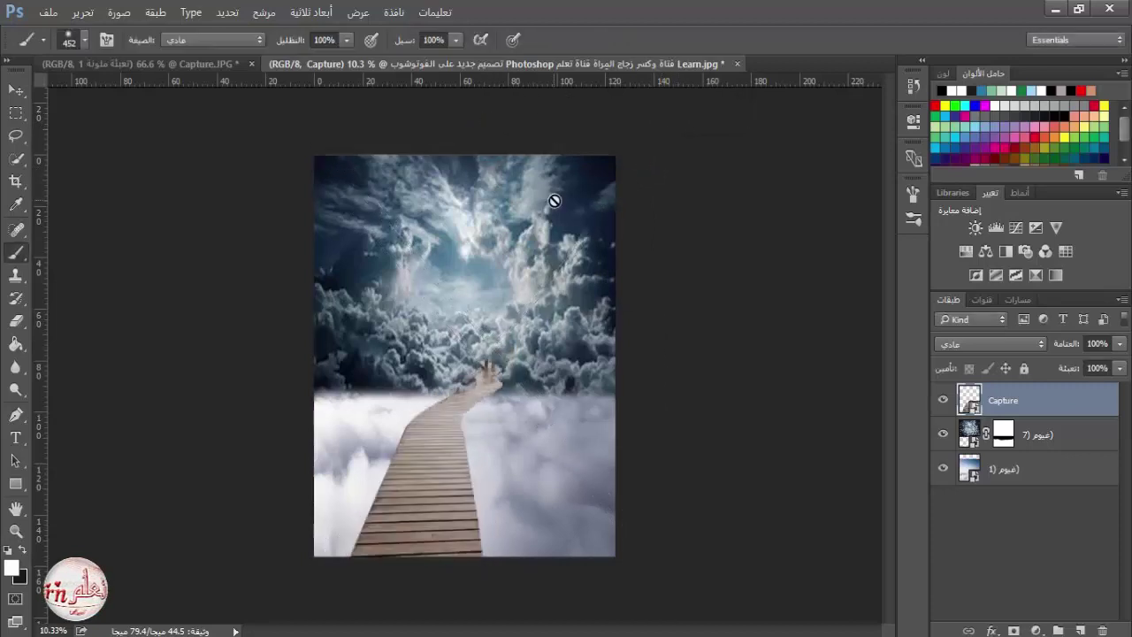
key(v)
drag(433, 462, 455, 466)
Add a layer mask to the walkway layer and ready the Brush tool with black as the foreground colour.
click(1014, 631)
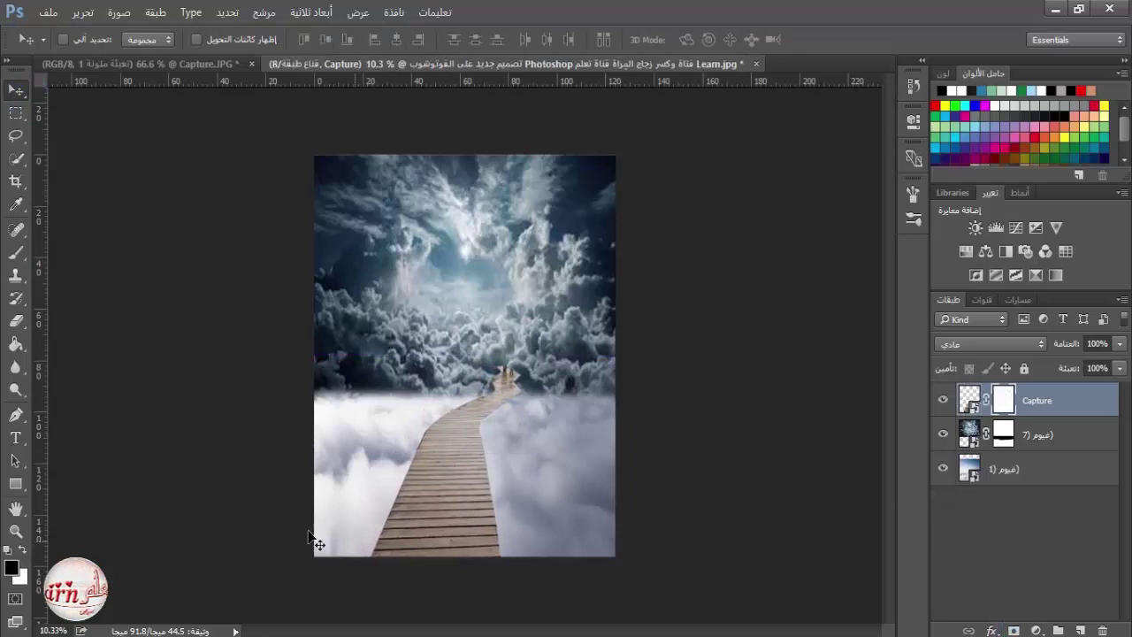
click(18, 252)
key(x)
key(ctrl+plus)
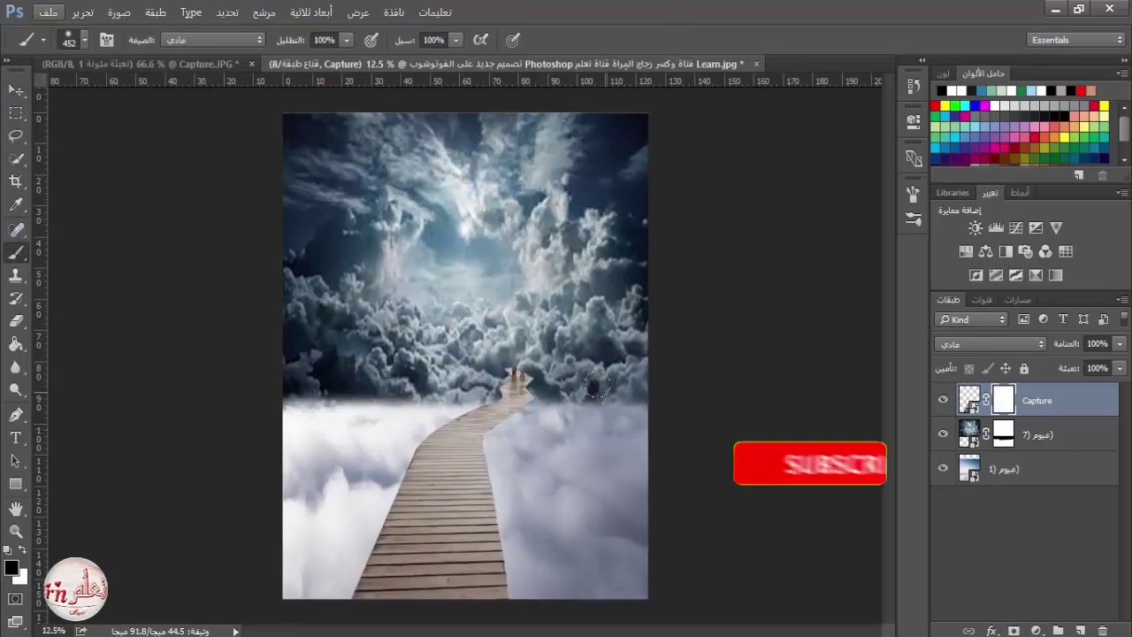
Try to mask out the walkway's right edge with a 198 px brush.
right_click(567, 434)
click(735, 410)
click(669, 453)
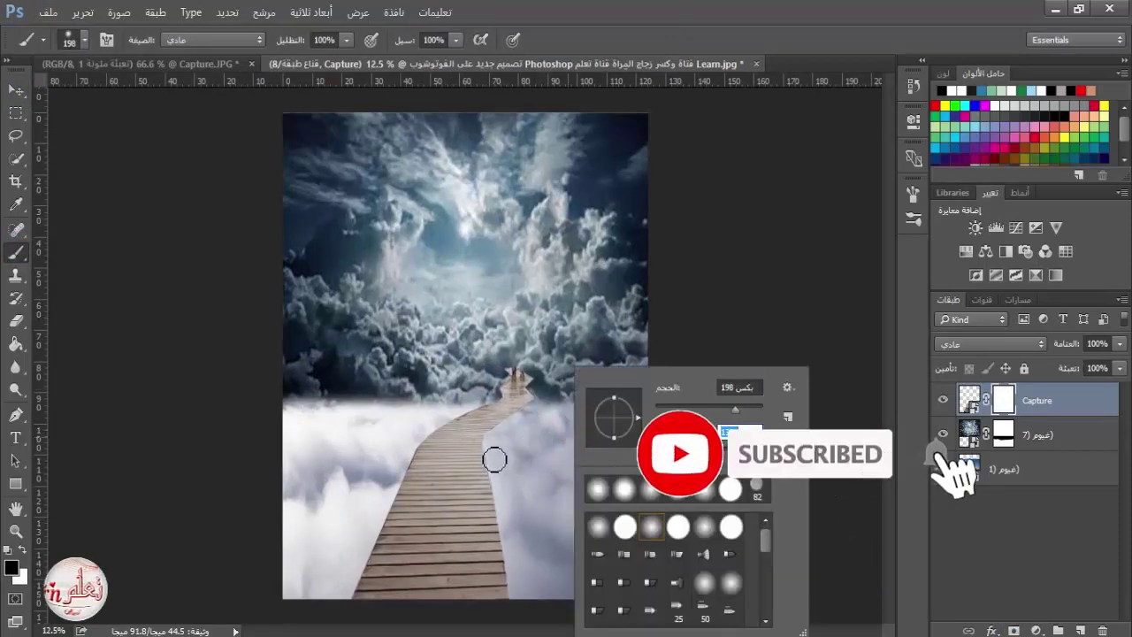
drag(496, 459, 514, 610)
key(ctrl+z)
Mask the walkway's right edge with a soft 405 px brush, refining the fade into the clouds at 13% flow.
right_click(561, 470)
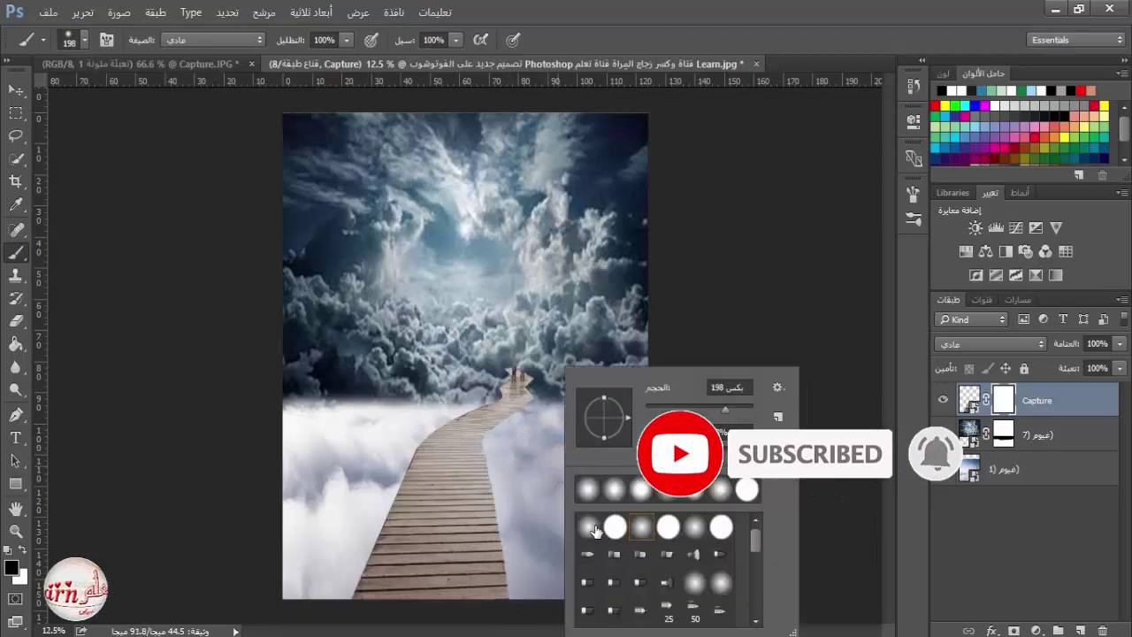
click(734, 411)
drag(498, 481, 517, 606)
drag(455, 39, 382, 51)
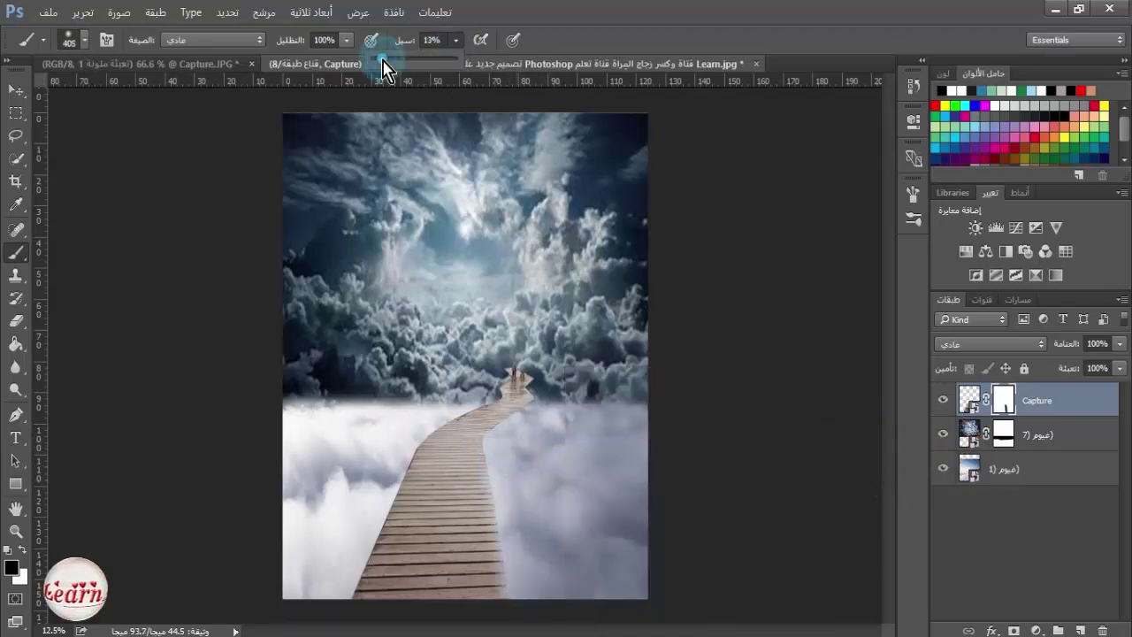
drag(498, 532, 492, 479)
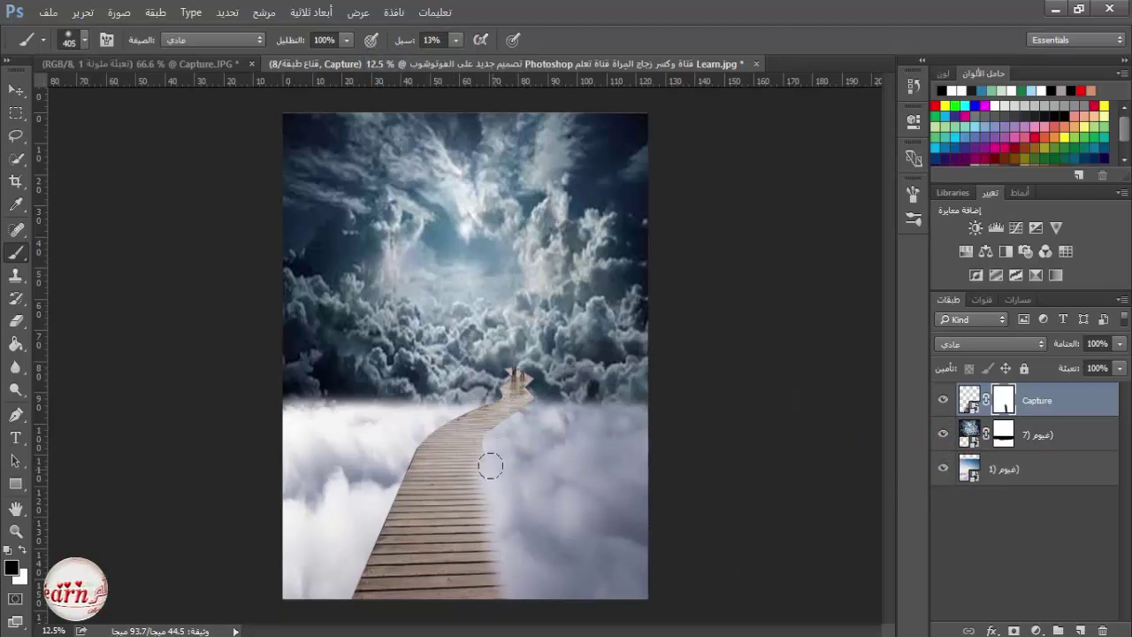
Fade the walkway's left edge into the clouds on the mask, using the 405 px brush at 100% hardness.
drag(407, 454, 350, 566)
right_click(542, 401)
drag(639, 454, 656, 455)
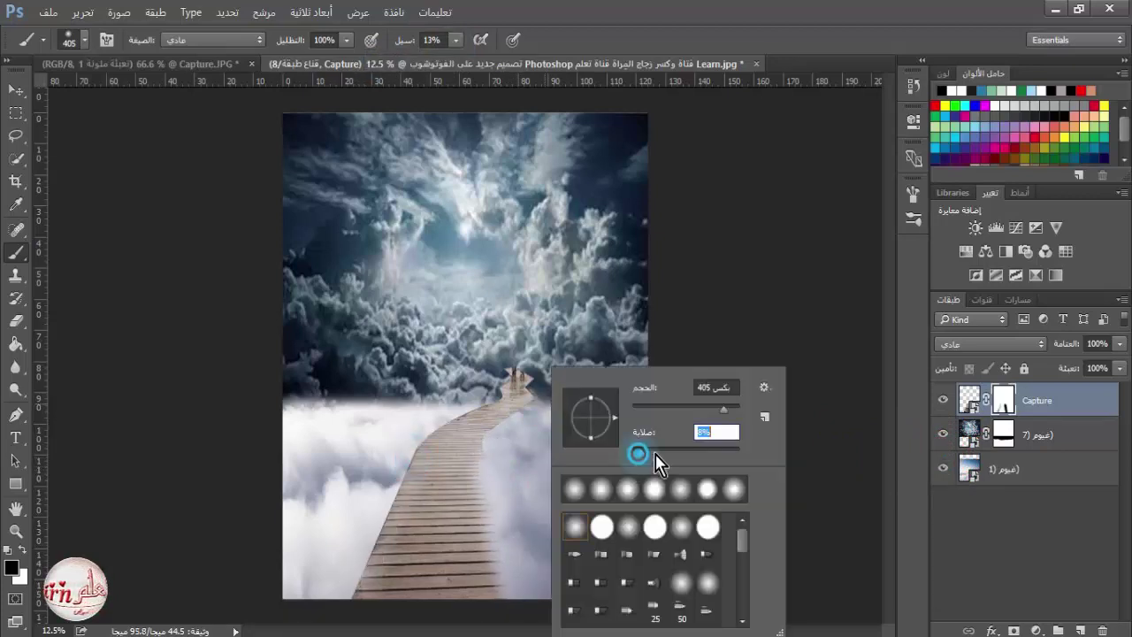
drag(407, 463, 345, 569)
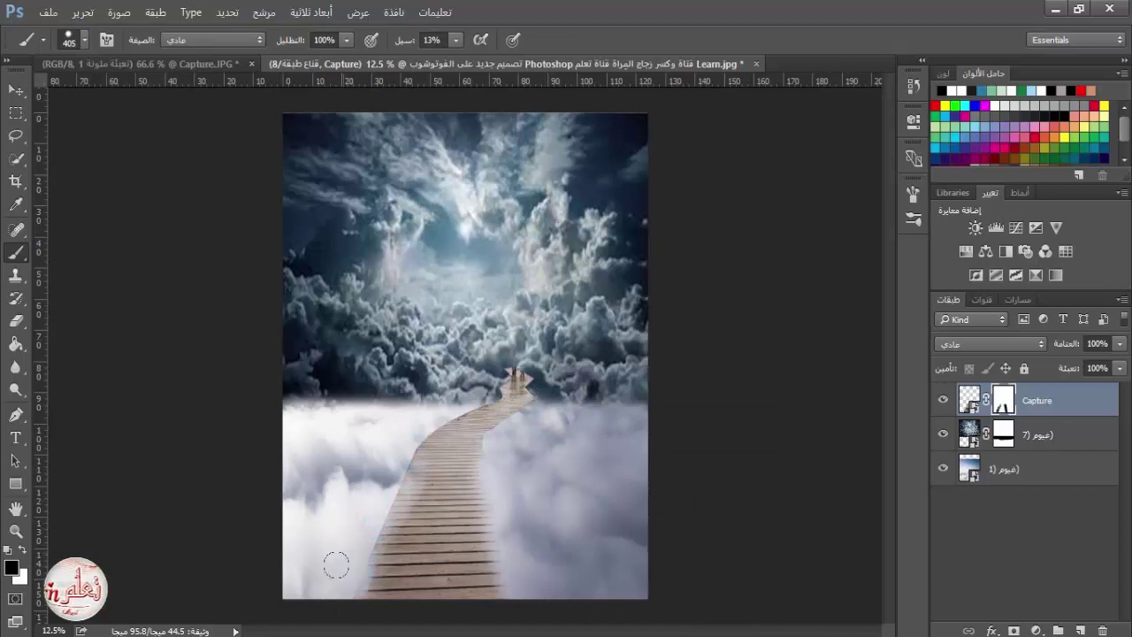
drag(387, 454, 415, 409)
Touch up the lower left edge of the walkway on the mask with a 185 px brush, switching to a softer tip.
right_click(543, 433)
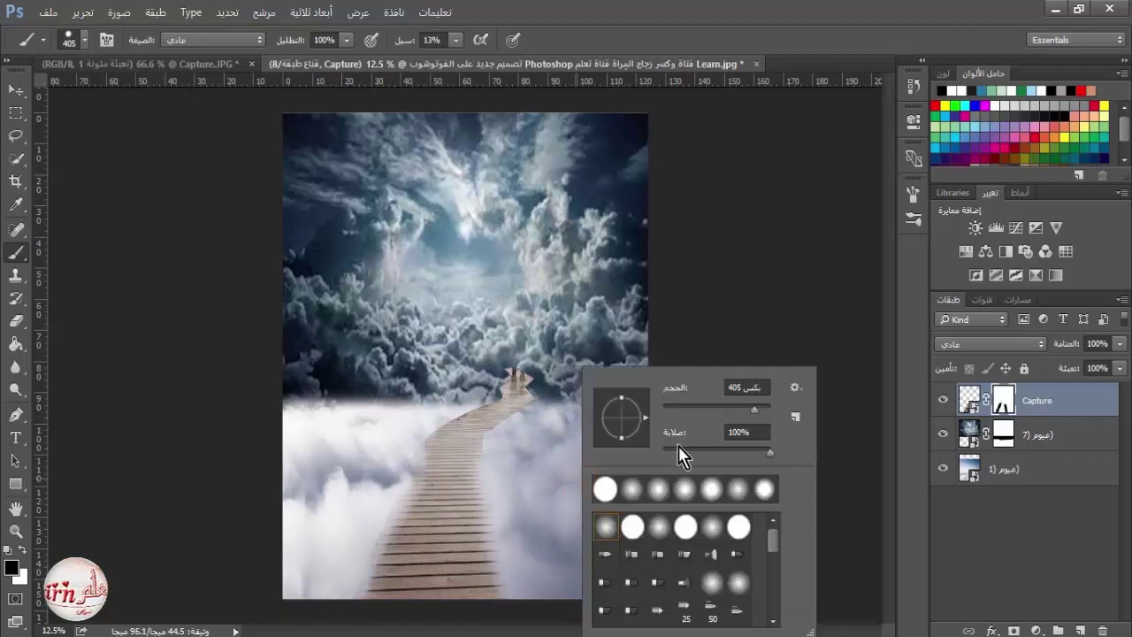
drag(756, 411, 739, 411)
click(390, 506)
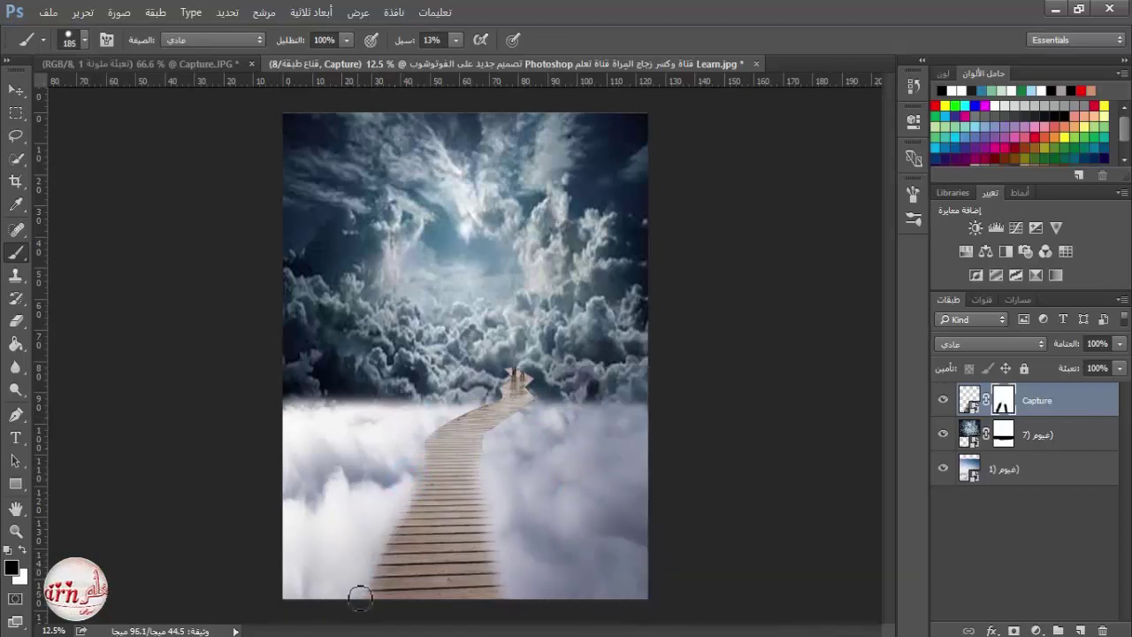
right_click(531, 448)
click(649, 535)
click(529, 411)
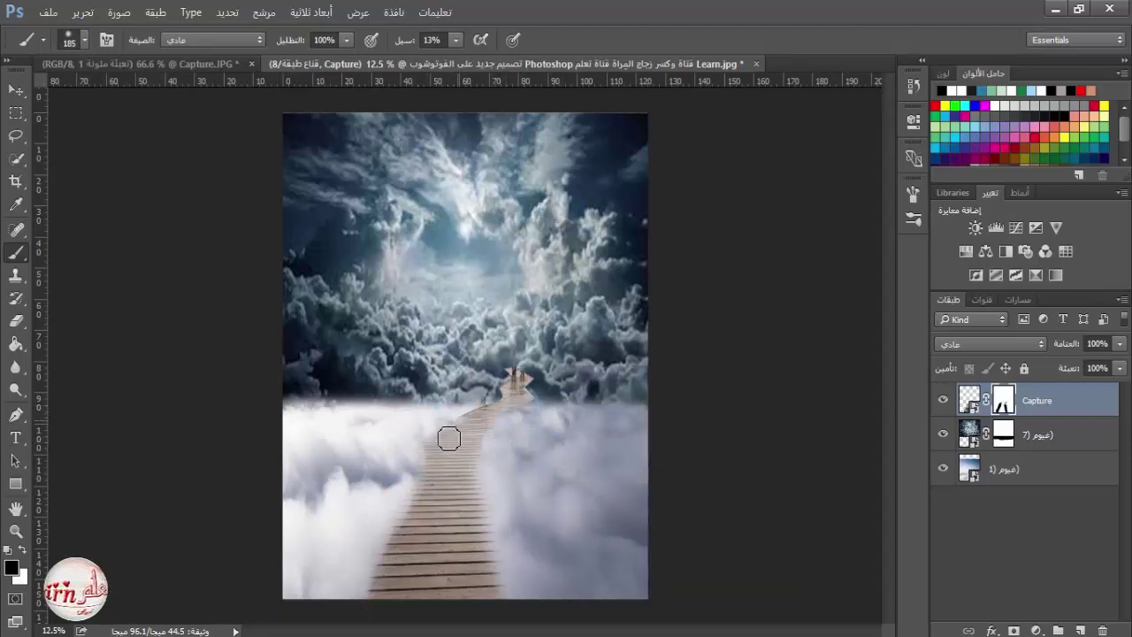
drag(371, 541, 367, 597)
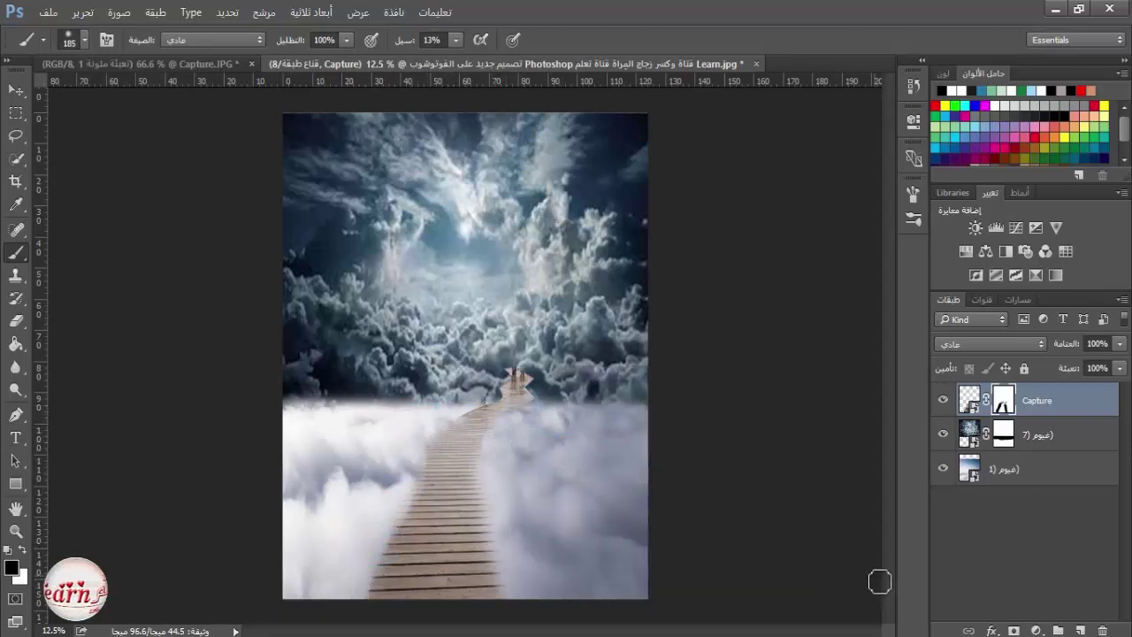
Paint soft black shading along both edges of the walkway on a new layer and lower that layer's opacity.
click(1079, 628)
click(23, 549)
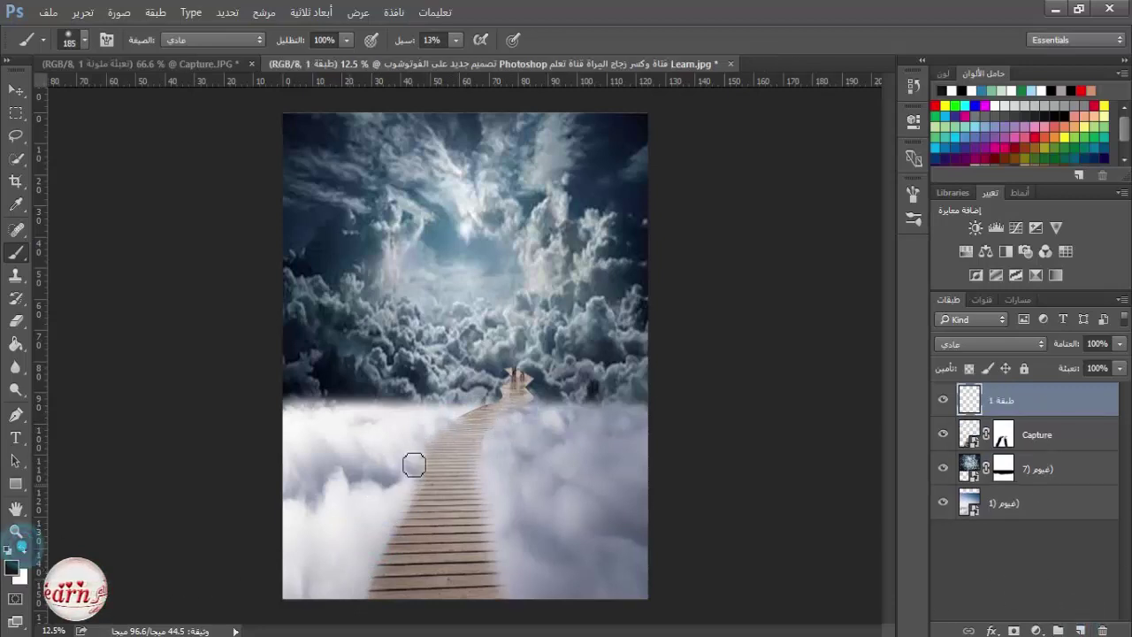
mouse_move(457, 417)
mouse_down()
mouse_move(427, 472)
mouse_move(397, 577)
mouse_move(372, 608)
mouse_up()
drag(482, 440, 515, 610)
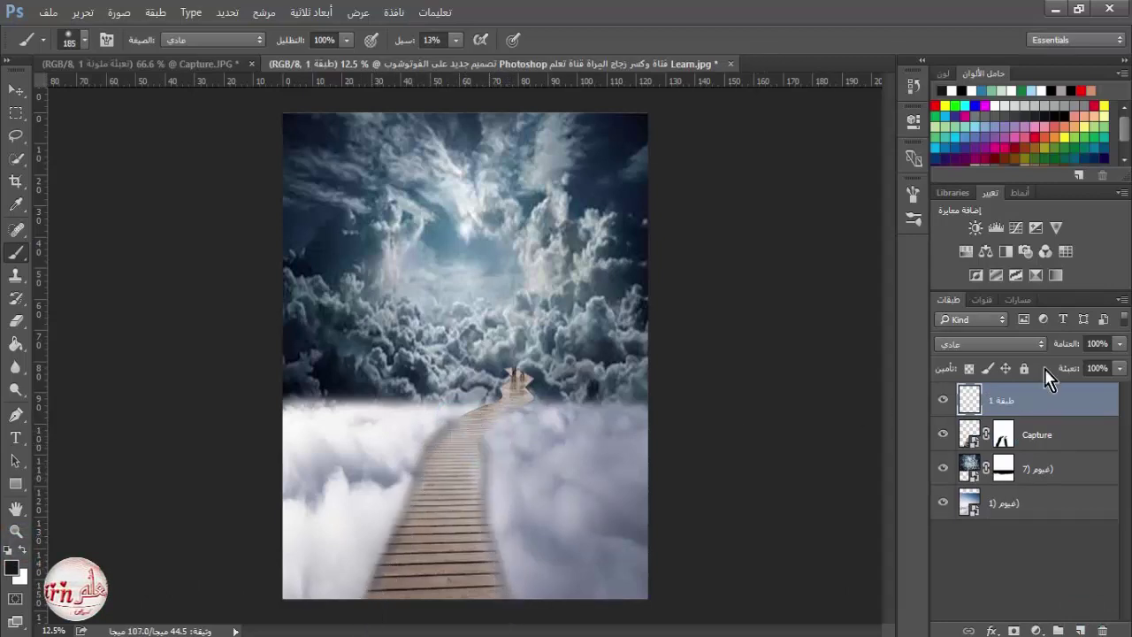
click(1119, 345)
drag(1118, 363, 1093, 369)
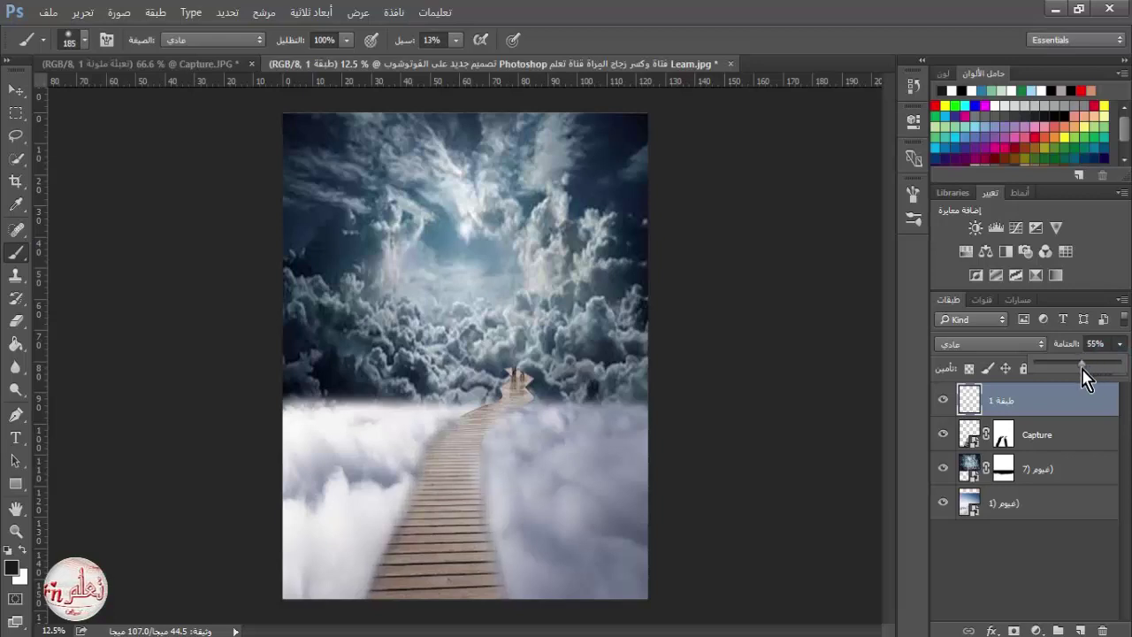
Soften the walkway's lower end and side edges on the Capture layer's mask with a soft 467 px brush.
click(1000, 440)
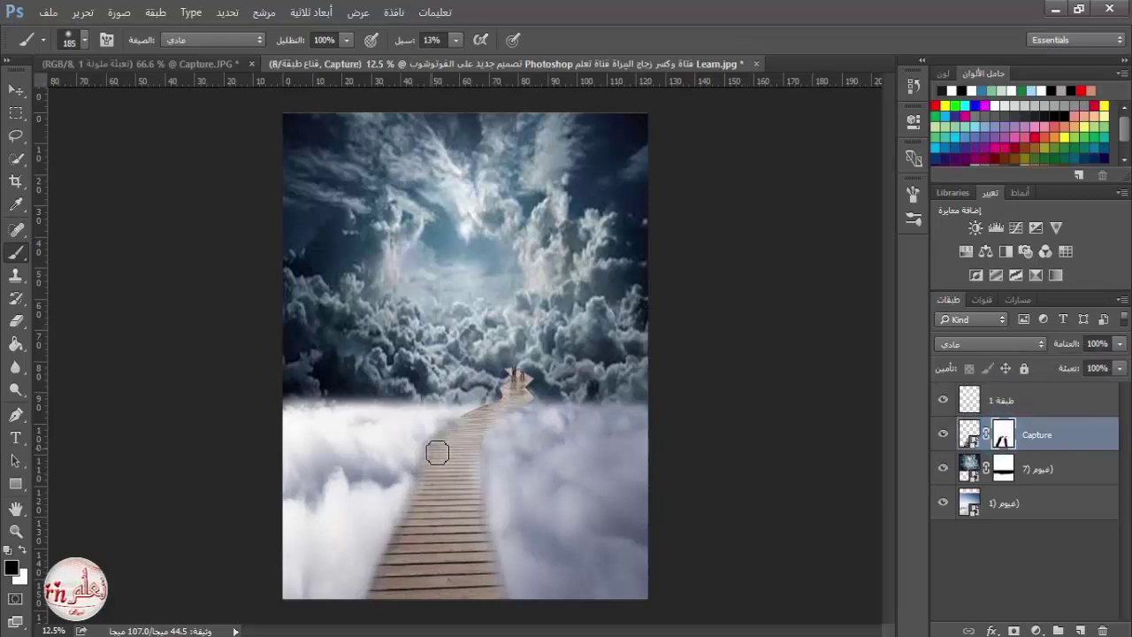
right_click(378, 558)
drag(579, 414, 596, 417)
click(382, 536)
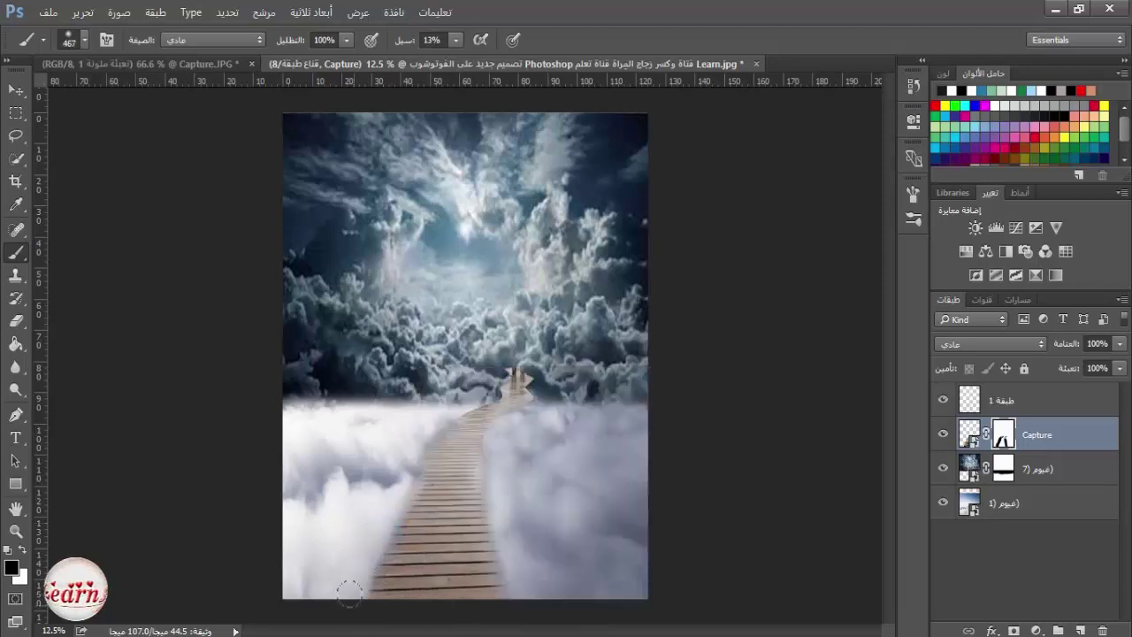
click(382, 562)
drag(357, 586, 500, 584)
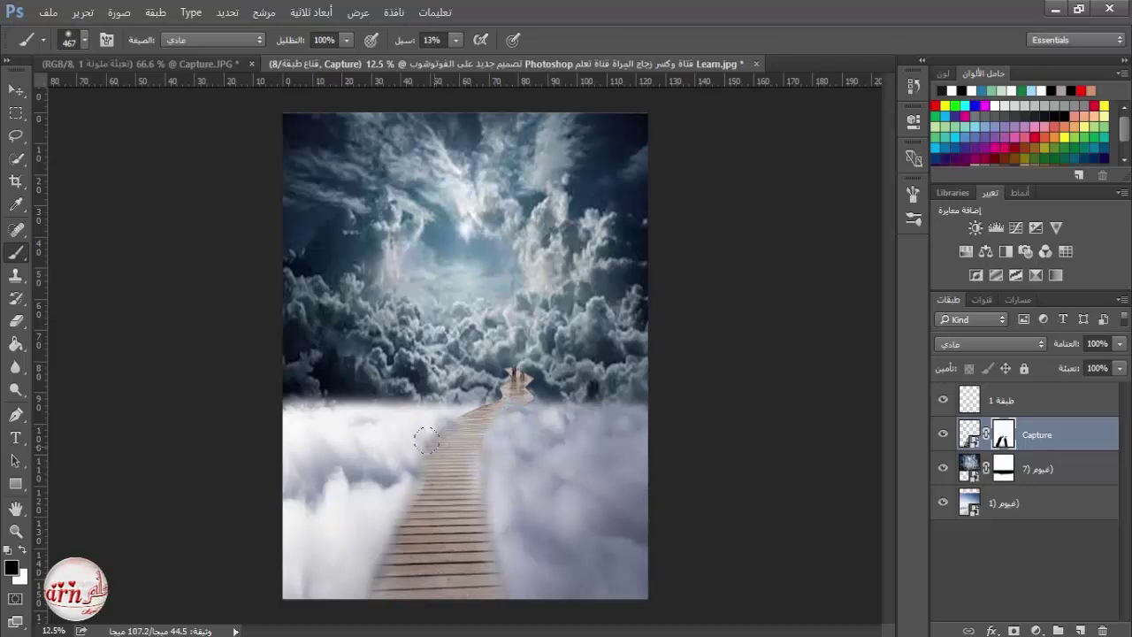
drag(419, 418, 411, 471)
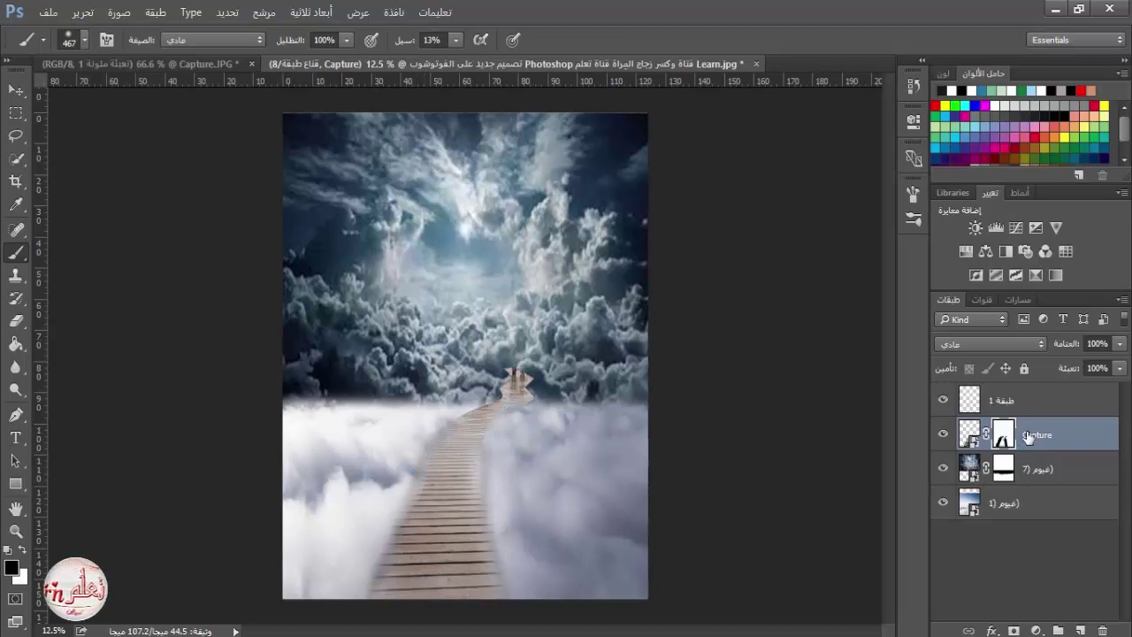
Add a Levels adjustment above the light cloud layer, setting the black input to 80 and the white input to 233.
click(1028, 436)
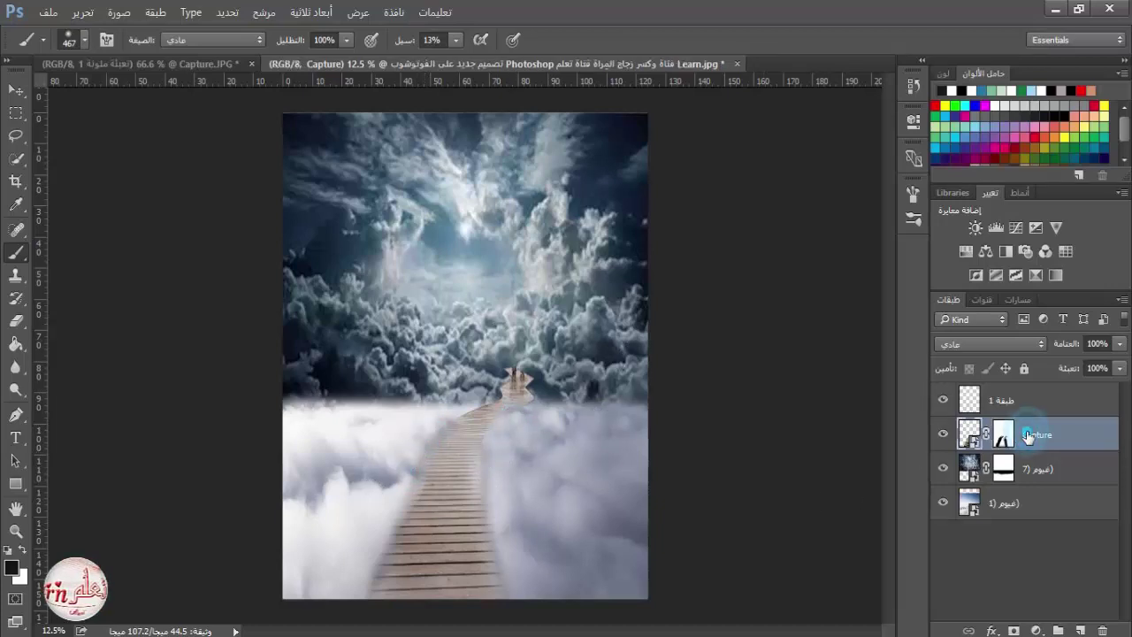
click(1026, 500)
click(1038, 624)
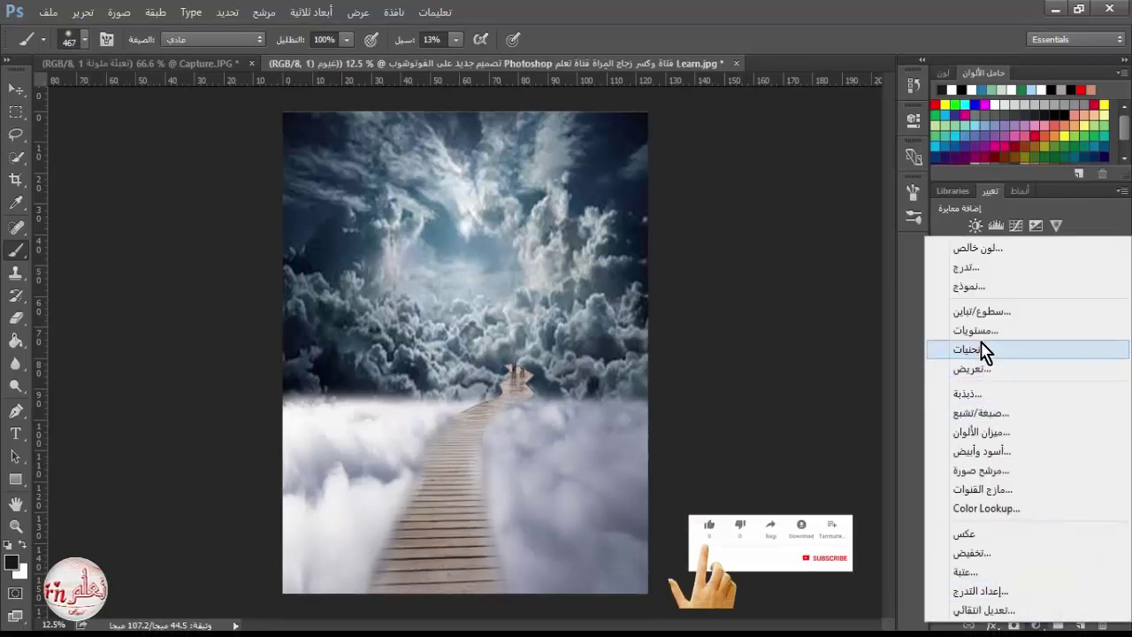
click(1023, 353)
drag(874, 284, 858, 285)
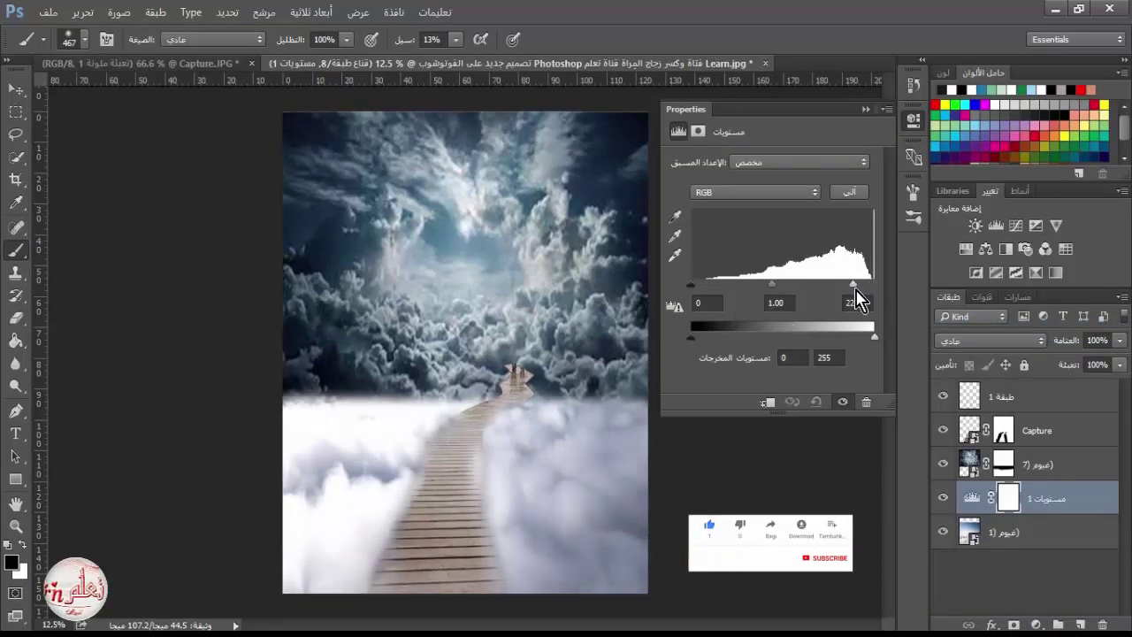
drag(691, 285, 752, 302)
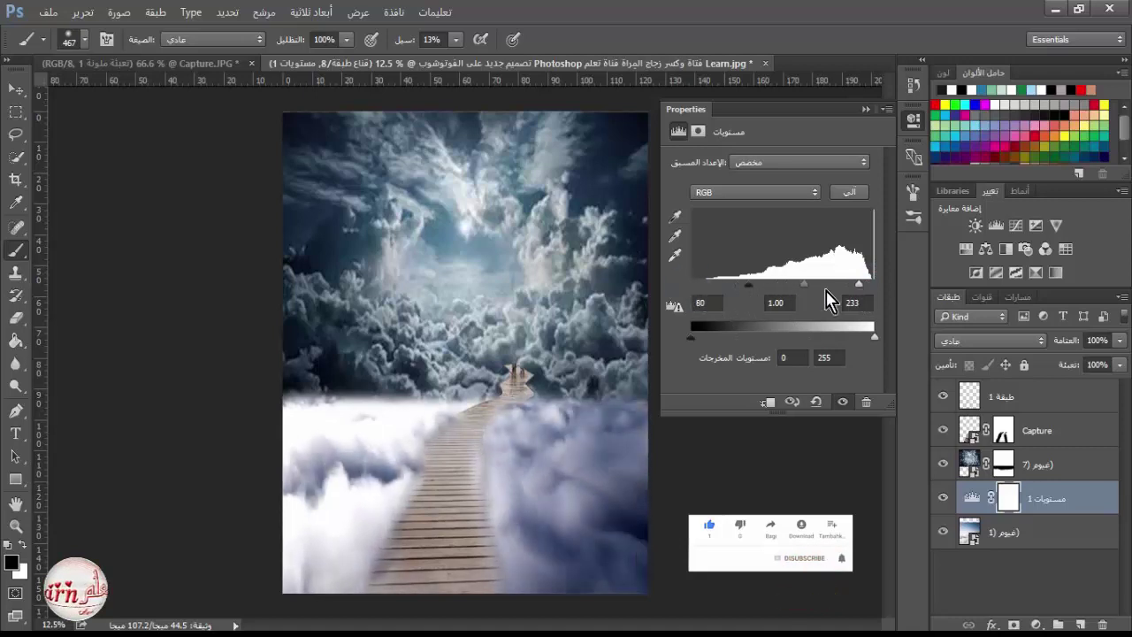
Set the Levels output range to 15–194 and the white input to 232, and clip the adjustment to the light cloud layer.
drag(858, 284, 874, 284)
drag(691, 337, 701, 338)
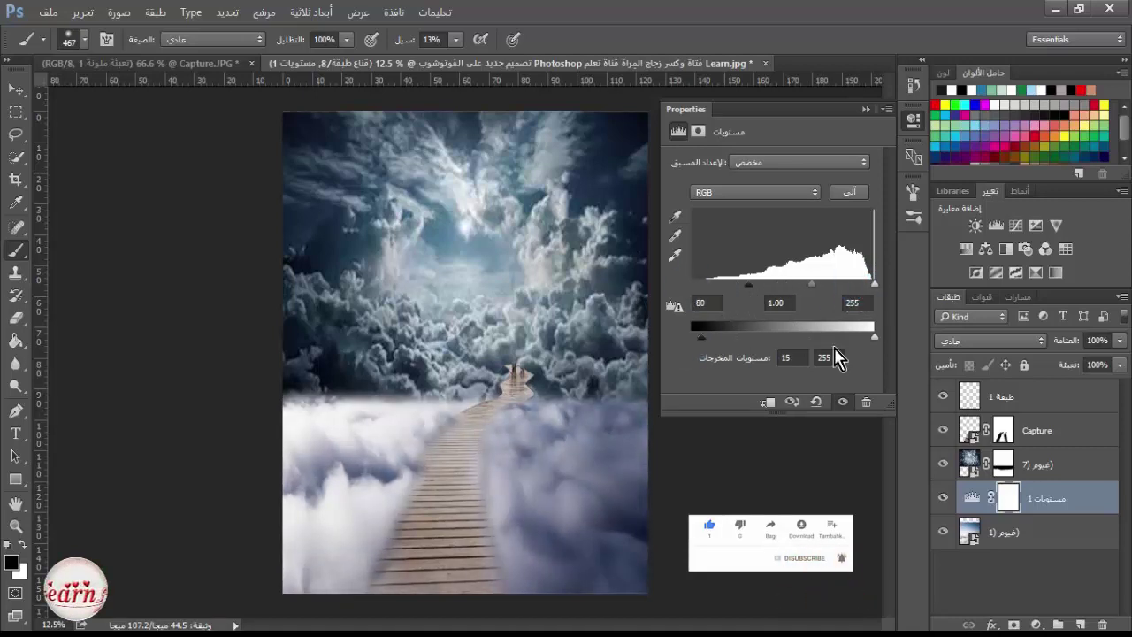
drag(875, 340, 826, 350)
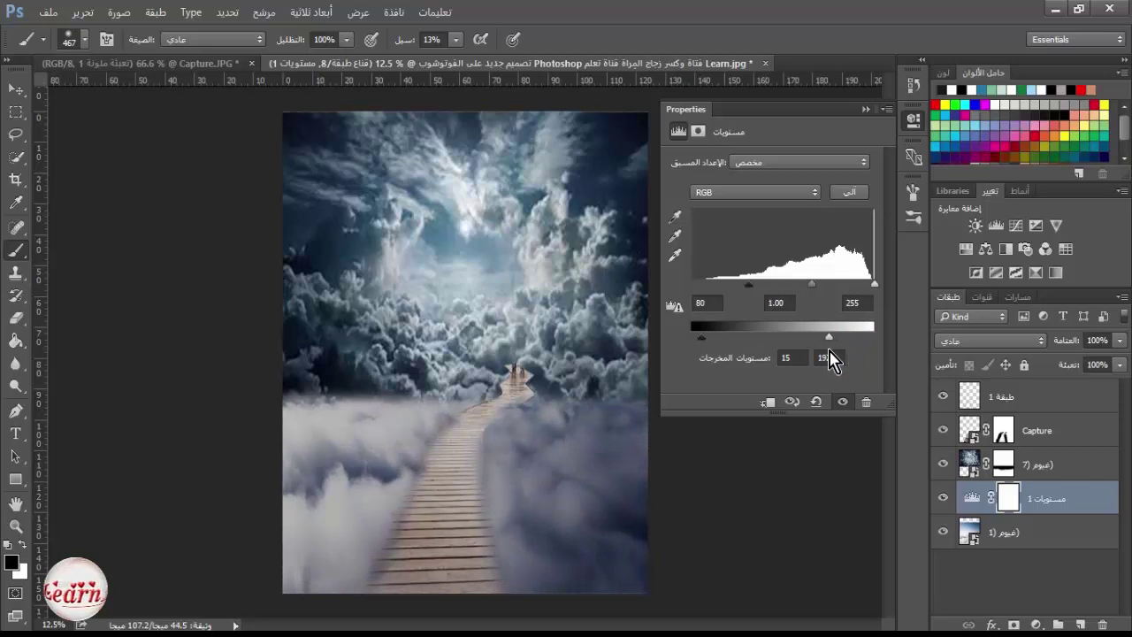
drag(811, 288, 858, 285)
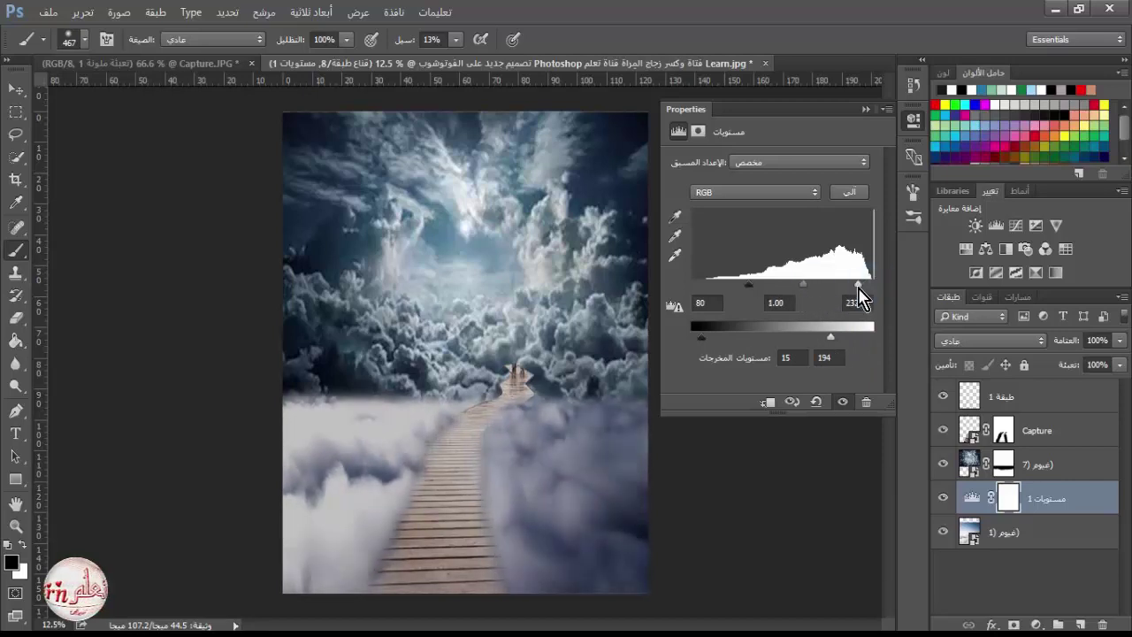
click(769, 403)
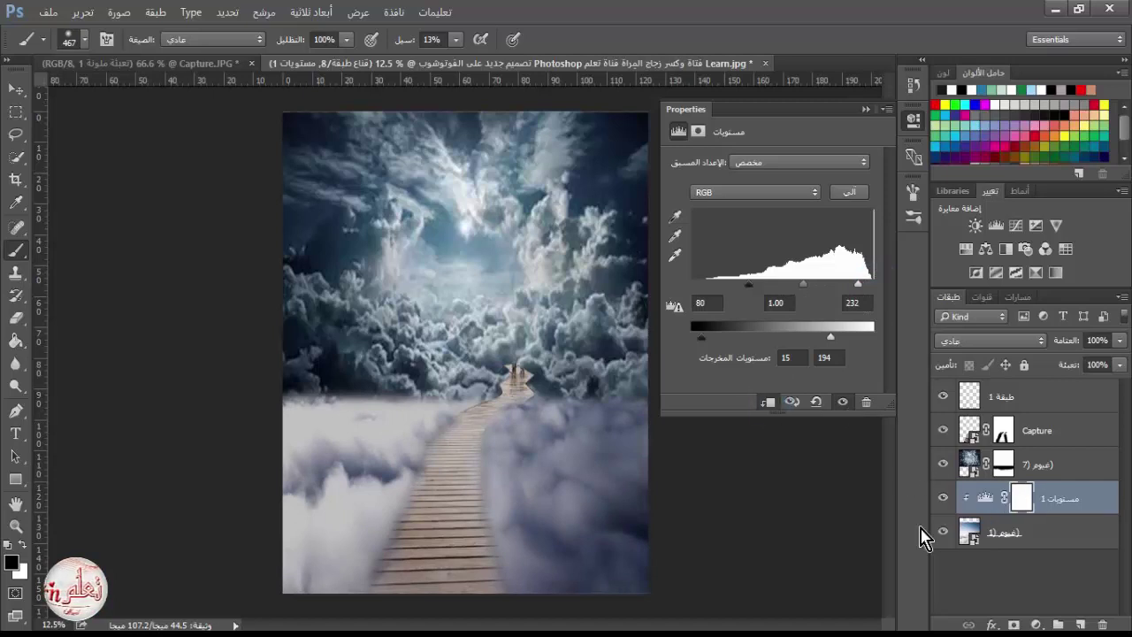
click(865, 109)
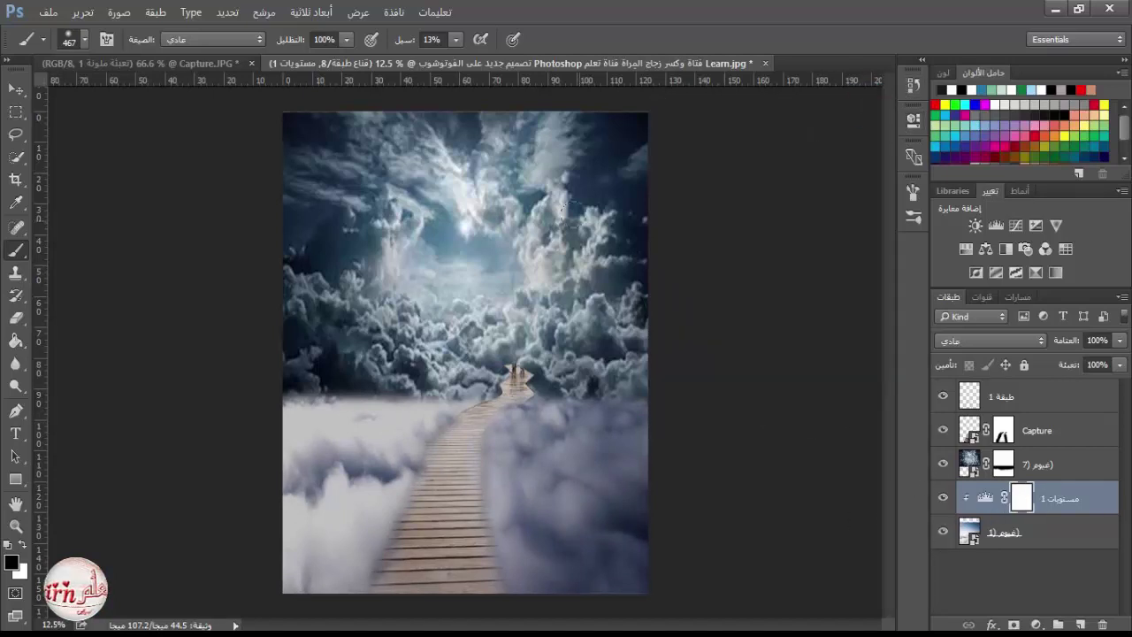
Place the picture of the flower-crowned woman, scale it proportionally to 245.22%, and move its layer to the top of the stack.
click(198, 633)
click(334, 554)
drag(857, 271, 281, 412)
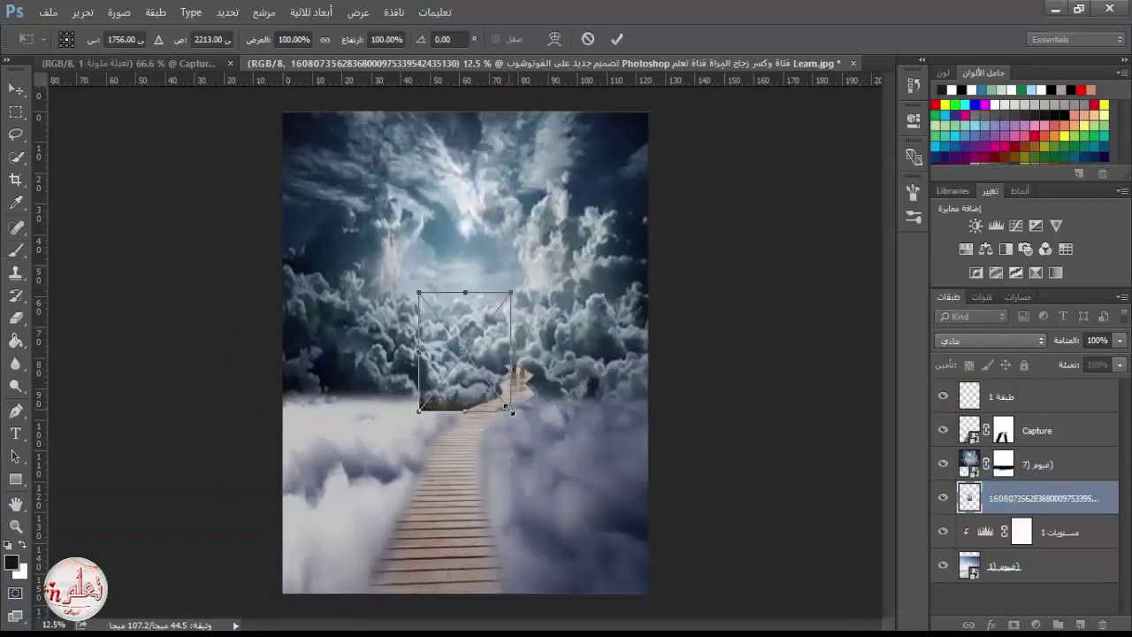
drag(513, 404, 648, 555)
click(325, 39)
drag(555, 327, 456, 253)
click(618, 40)
drag(1016, 498, 1003, 391)
Enlarge the woman image to 318% and center it horizontally over the clouds, using 55% opacity for alignment before restoring 100%.
click(1120, 340)
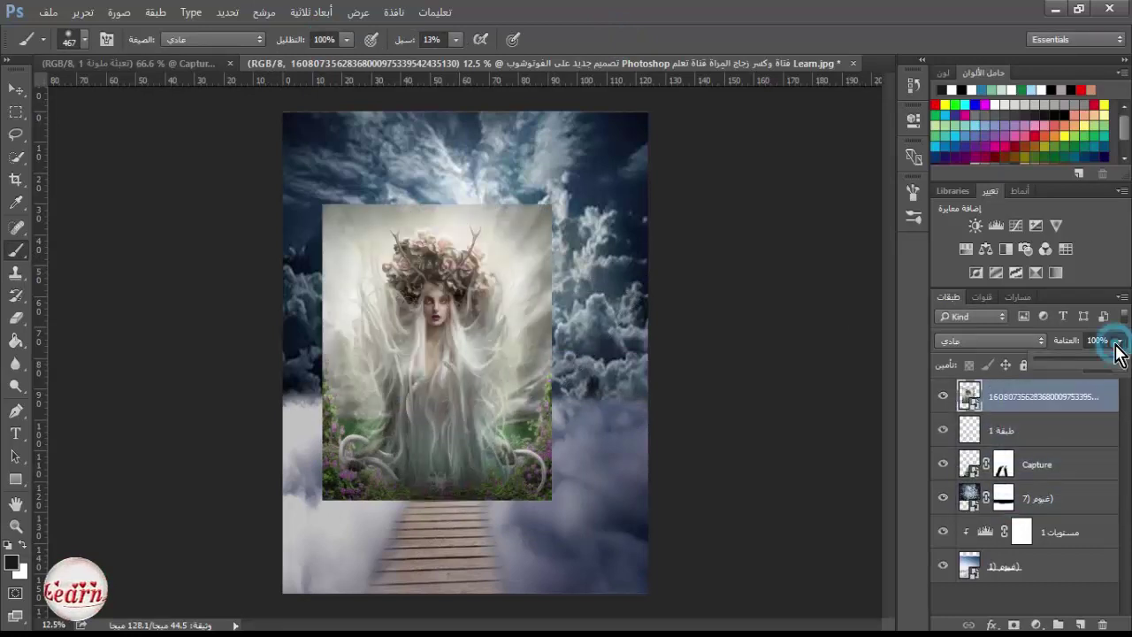
drag(1117, 359, 1080, 360)
key(ctrl+t)
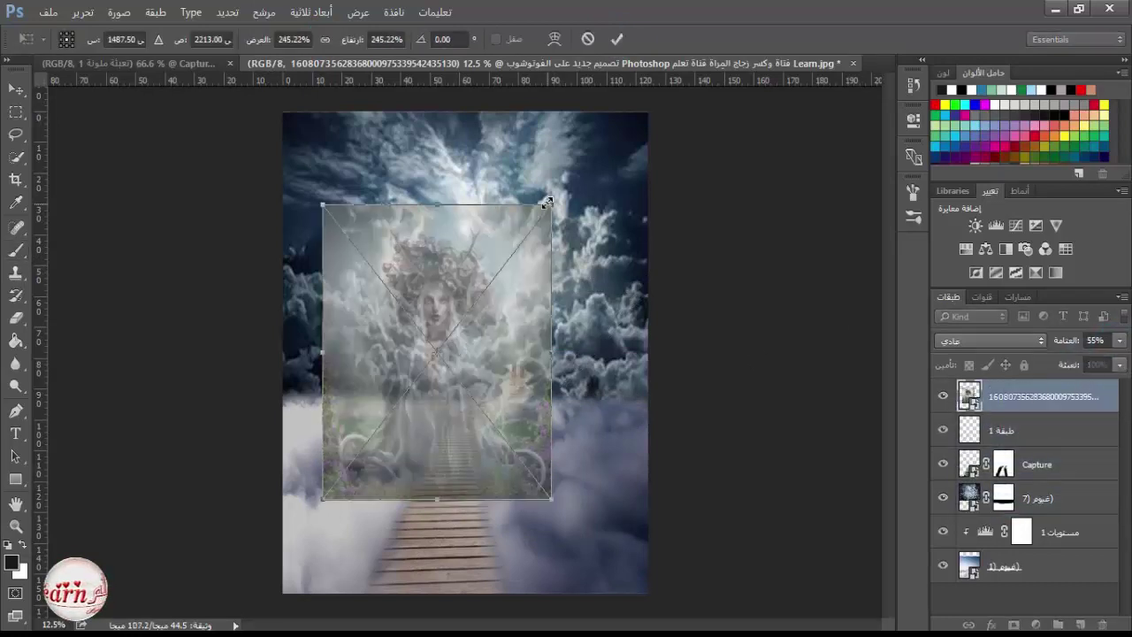
drag(552, 204, 619, 120)
click(325, 40)
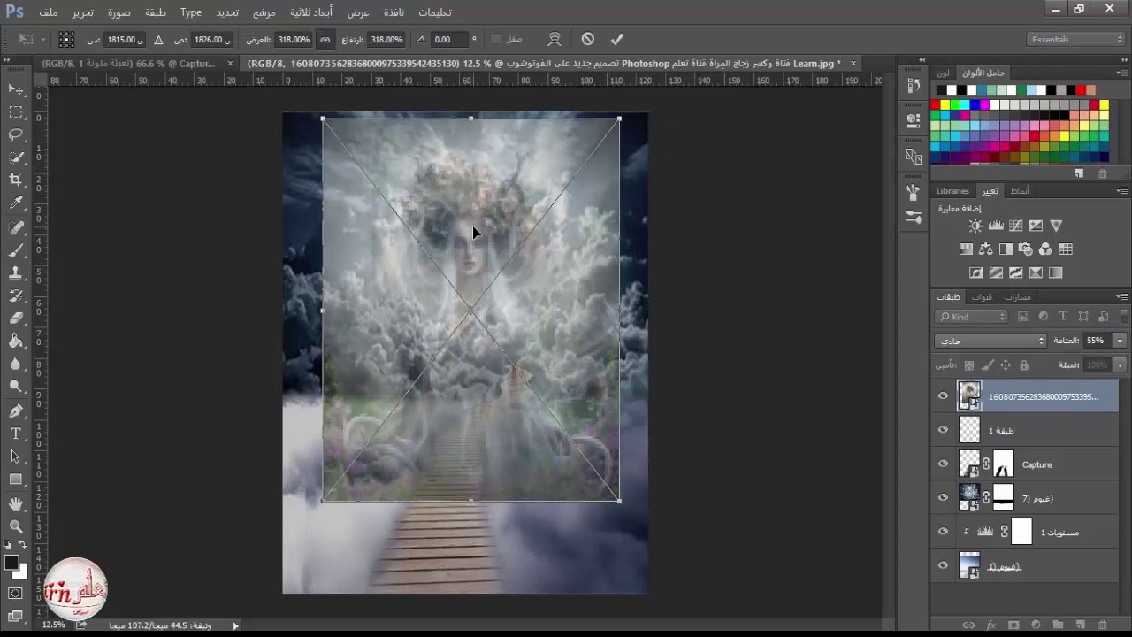
mouse_move(472, 225)
mouse_down()
mouse_move(471, 202)
mouse_move(466, 213)
mouse_up()
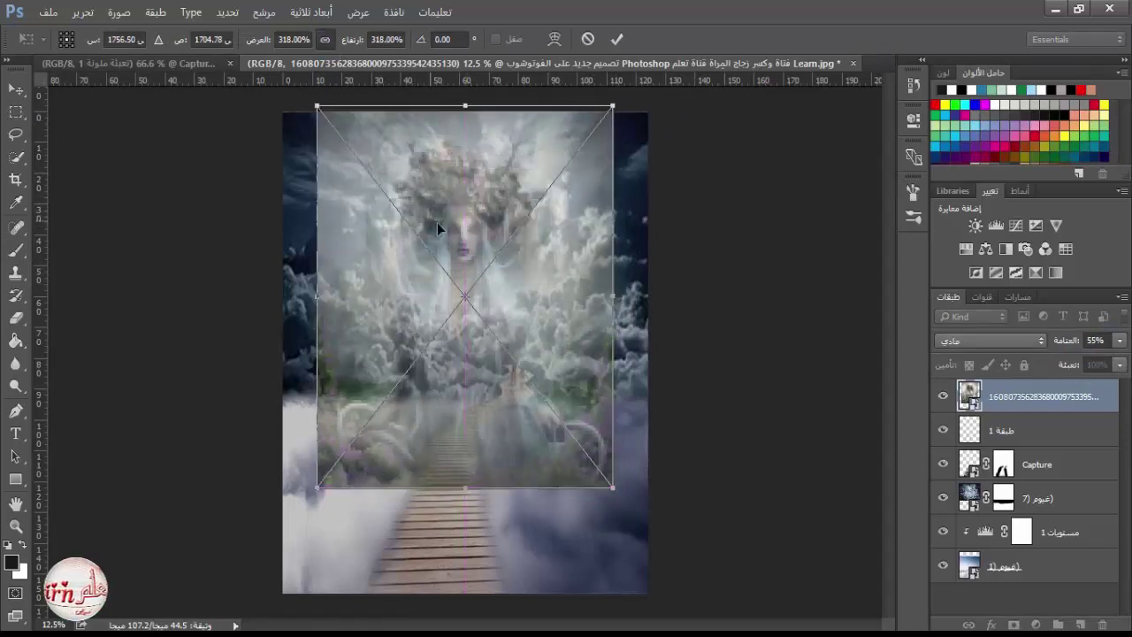
click(618, 39)
click(1120, 342)
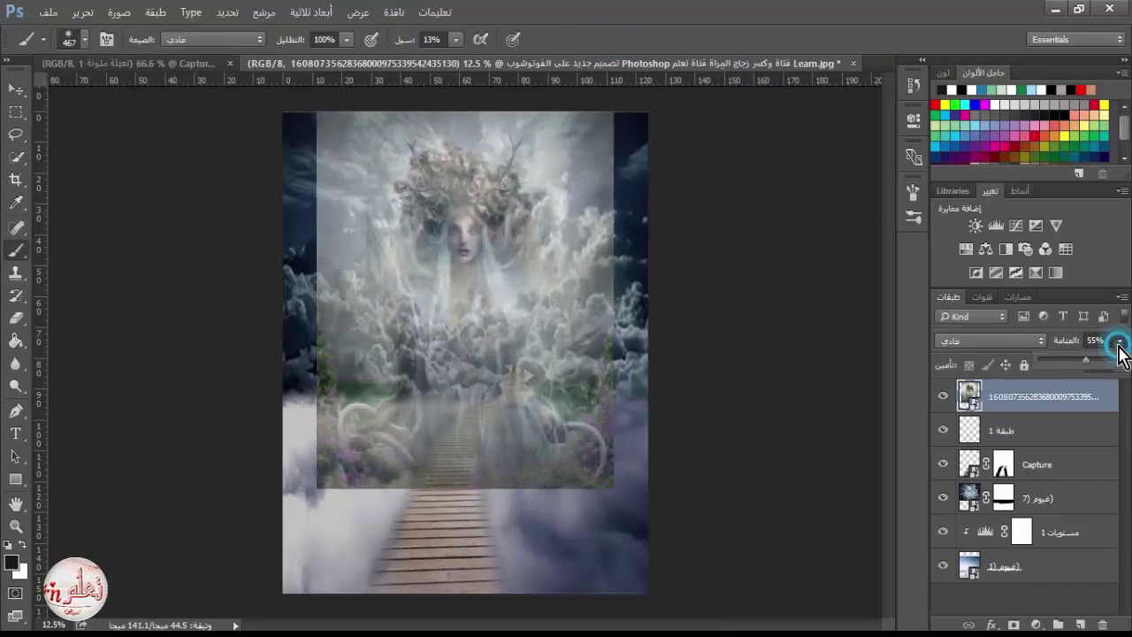
drag(1087, 360, 1128, 370)
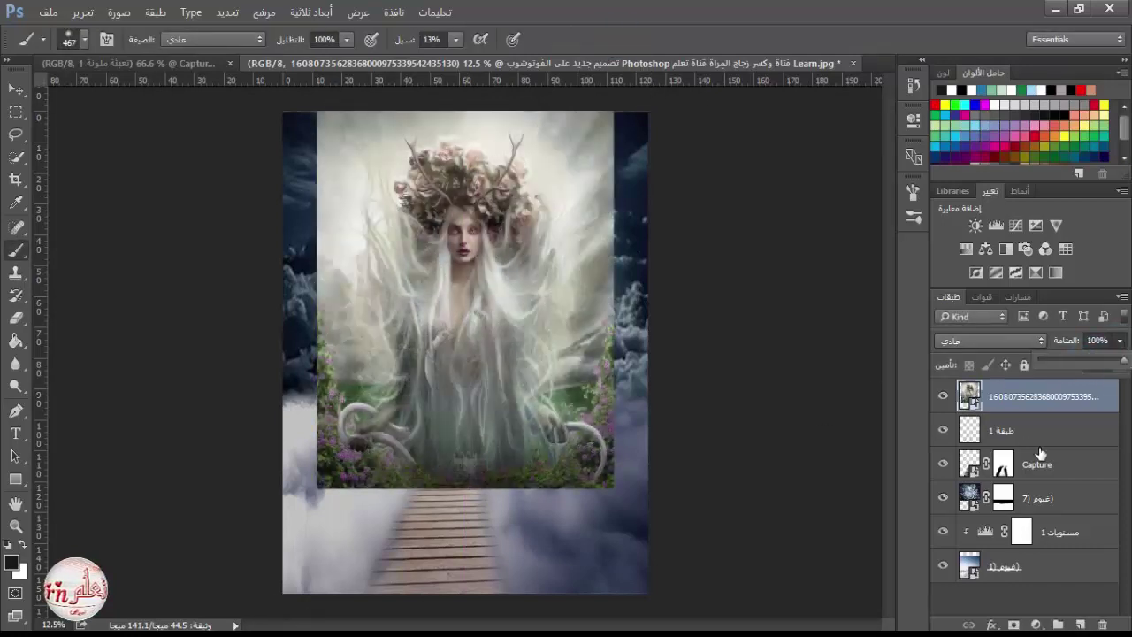
Add a layer mask to the woman image and hide its lower left edge with a 467 px brush at 72% flow.
click(1013, 625)
scroll(401, 502, up, 5)
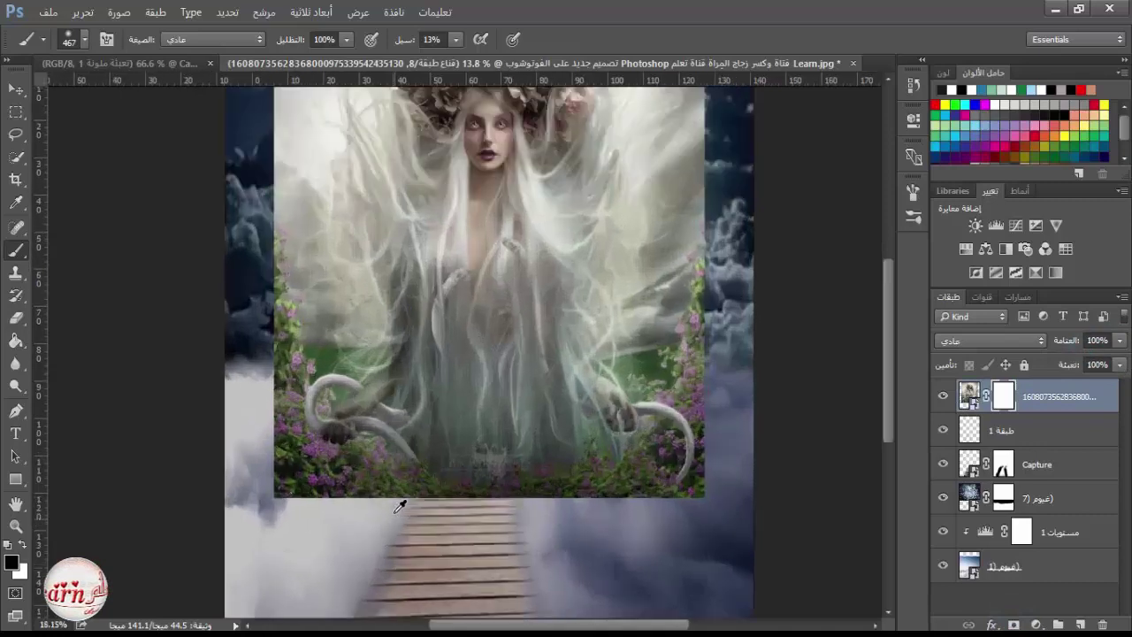
drag(381, 480, 245, 461)
click(457, 40)
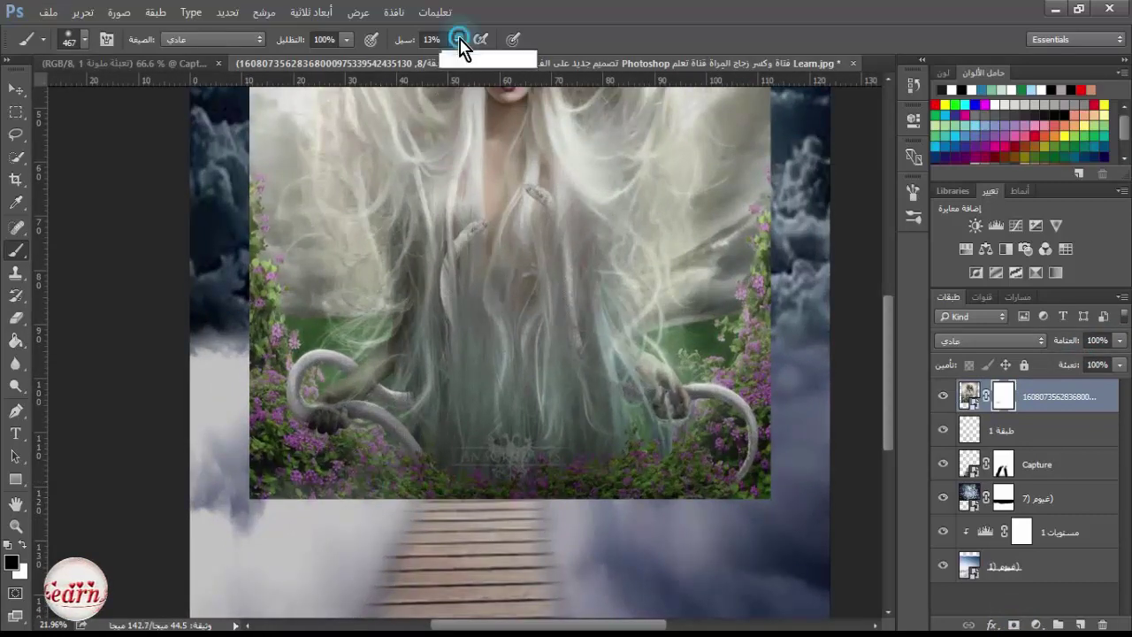
drag(454, 61, 505, 69)
right_click(522, 429)
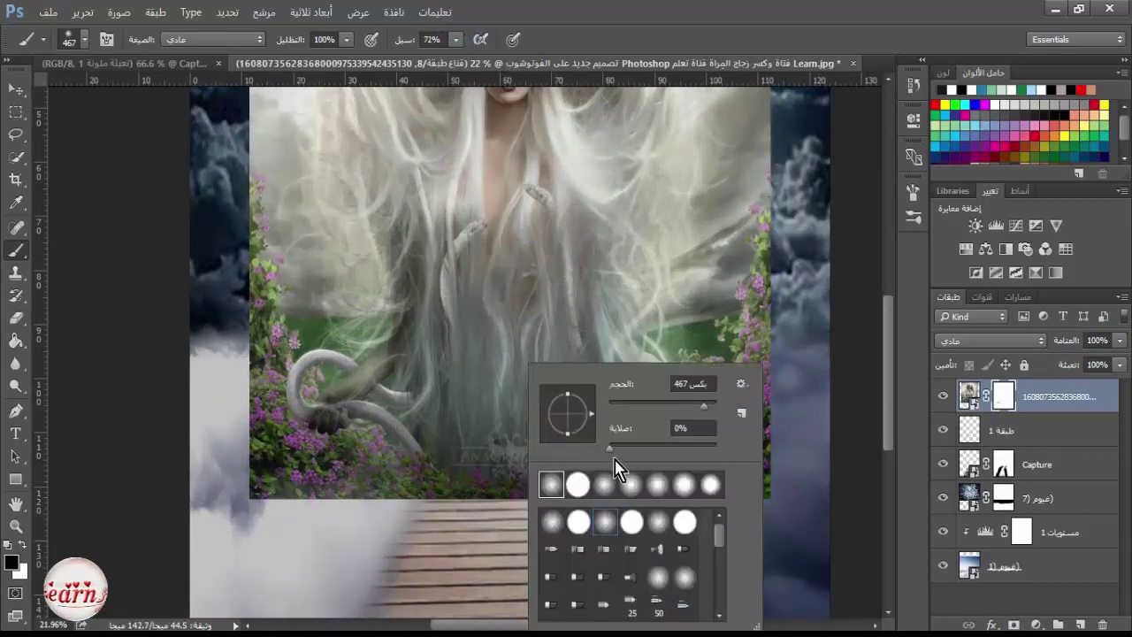
drag(610, 450, 726, 455)
mouse_move(409, 486)
mouse_down()
mouse_move(333, 483)
mouse_move(222, 450)
mouse_move(334, 486)
mouse_move(218, 404)
mouse_move(228, 287)
mouse_move(197, 146)
mouse_move(211, 294)
mouse_up()
Mask out the flowers along the woman image's bottom edge, switching the 467 px brush to 19% hardness, to reveal the walkway and clouds.
right_click(543, 421)
click(659, 449)
mouse_move(449, 507)
mouse_down()
mouse_move(647, 483)
mouse_move(679, 465)
mouse_up()
right_click(681, 464)
click(786, 444)
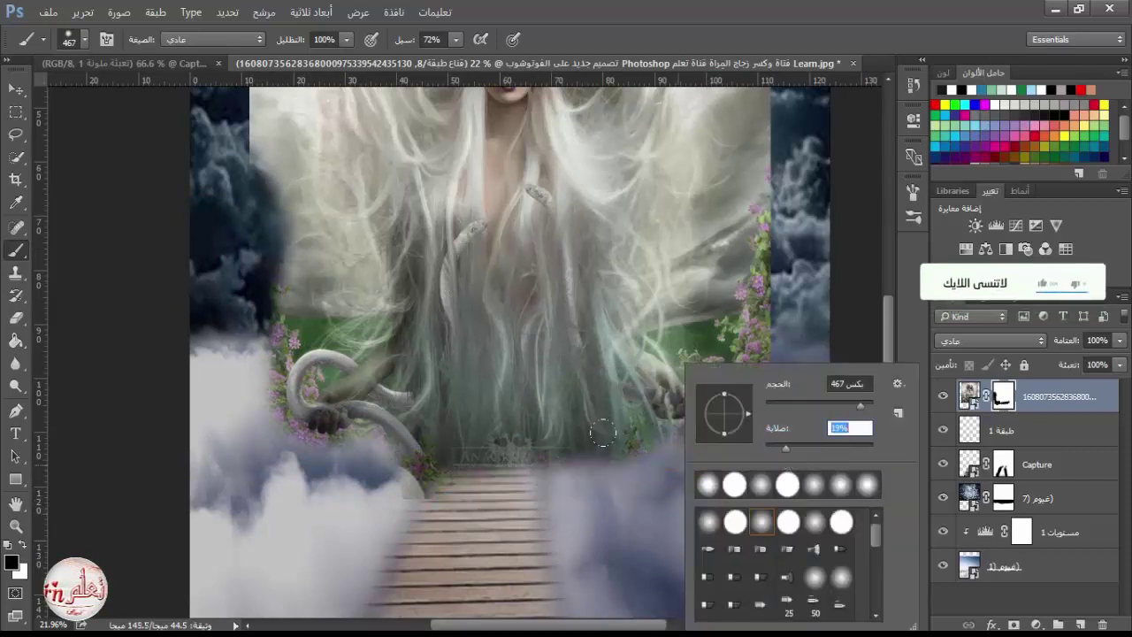
mouse_move(610, 447)
mouse_down()
mouse_move(453, 458)
mouse_move(457, 491)
mouse_up()
mouse_move(707, 435)
mouse_down()
mouse_move(653, 454)
mouse_move(767, 464)
mouse_move(787, 441)
mouse_up()
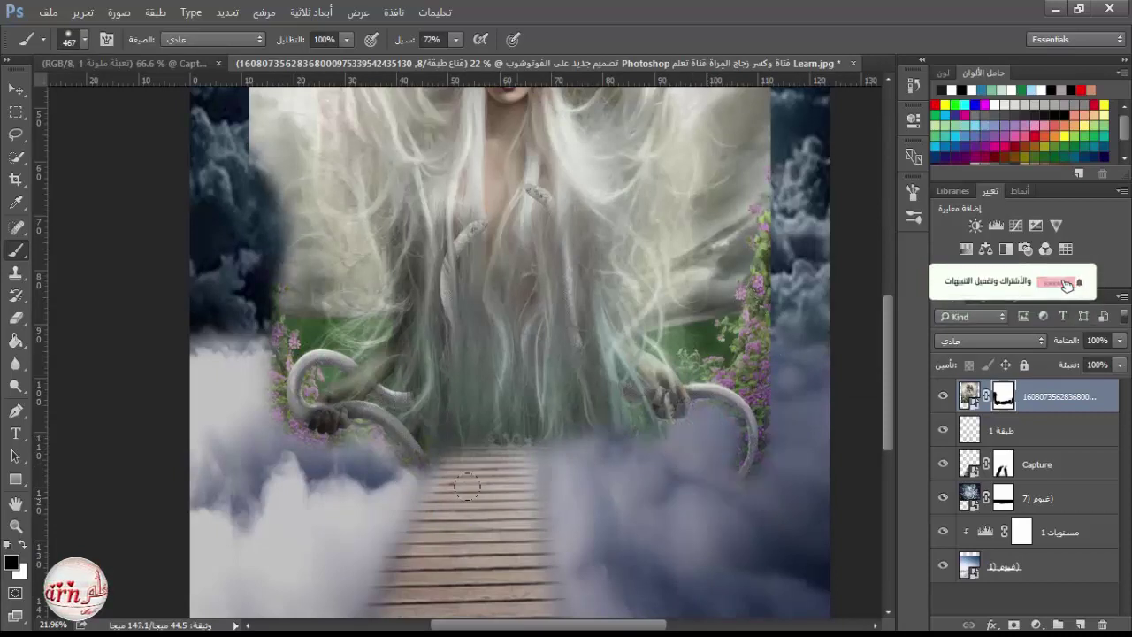
Mask out the remaining flowers around both curled tentacles beside the woman with a 173 px brush.
right_click(787, 339)
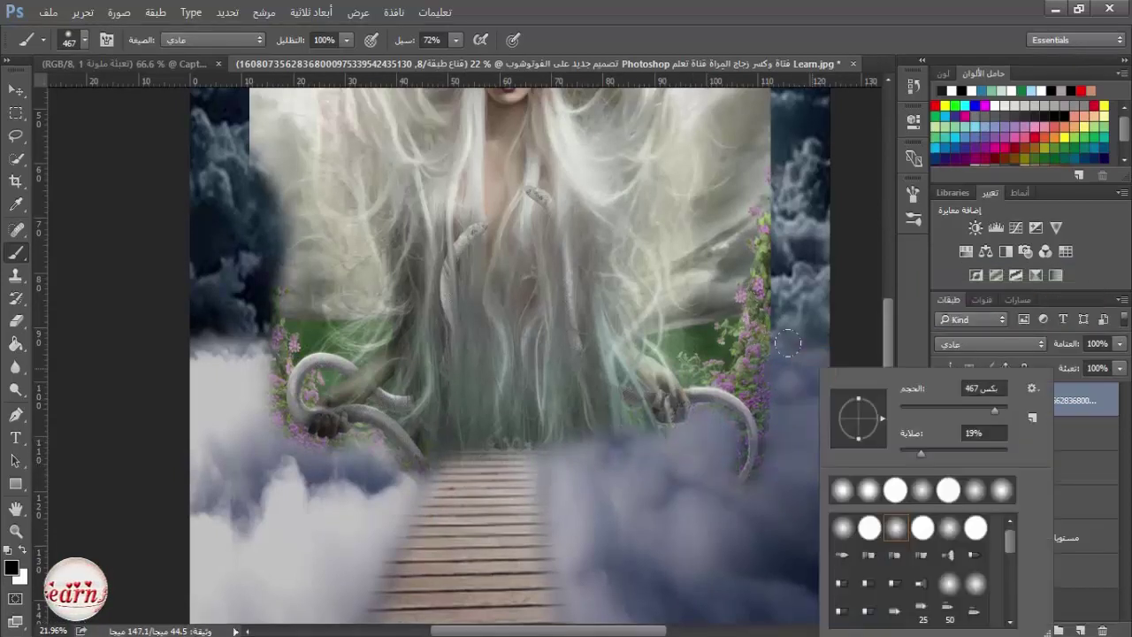
click(941, 409)
mouse_move(702, 345)
mouse_down()
mouse_move(676, 350)
mouse_move(769, 423)
mouse_up()
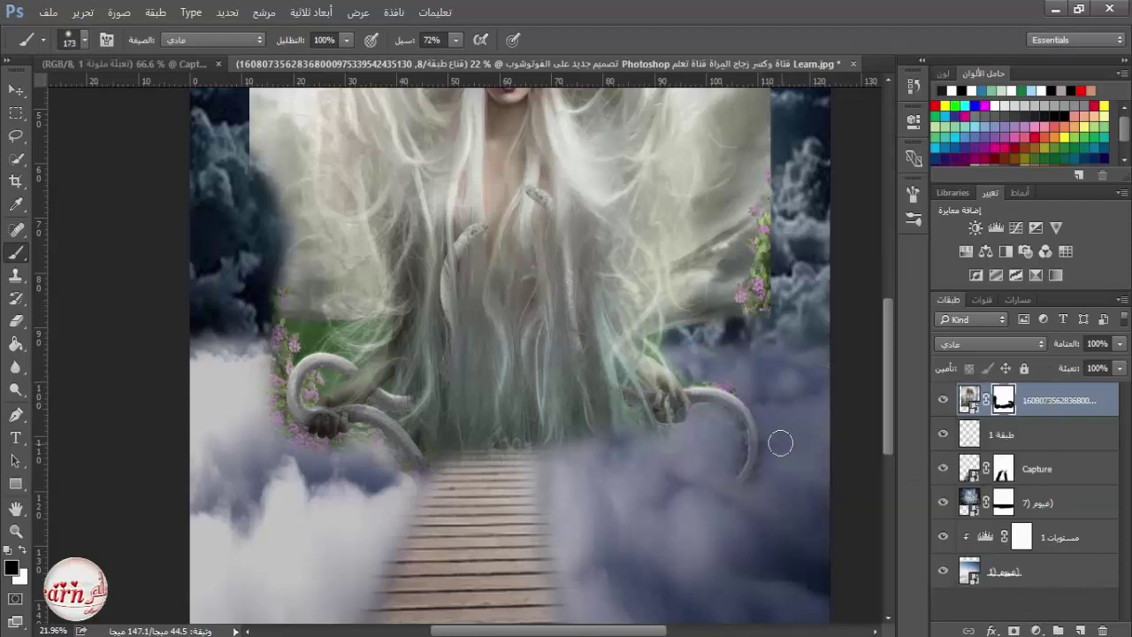
click(724, 436)
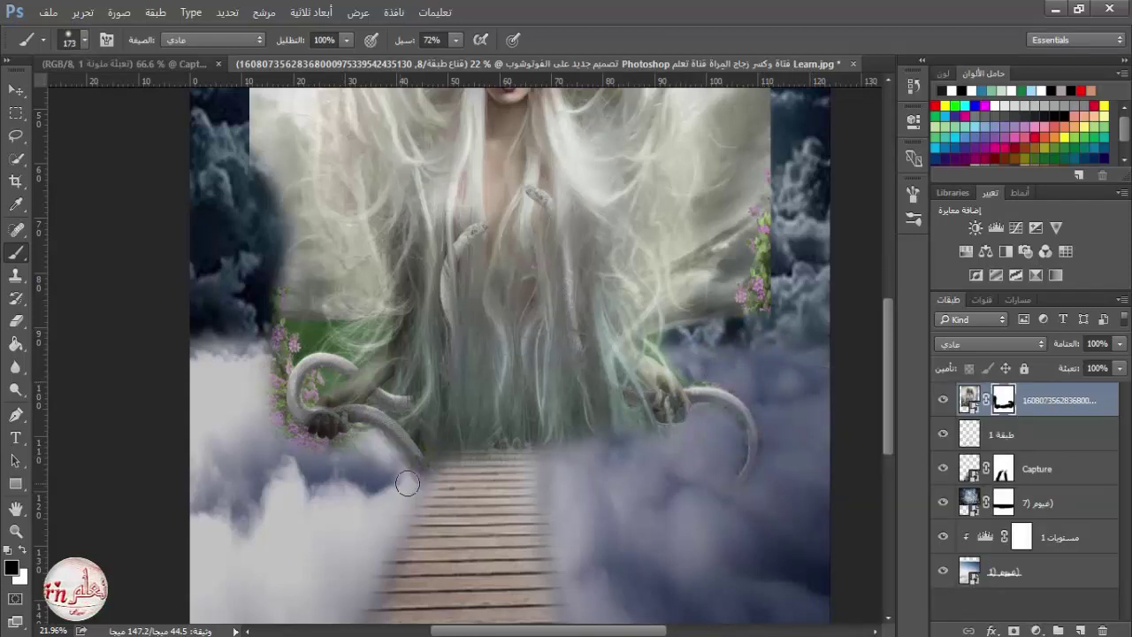
mouse_move(350, 449)
mouse_down()
mouse_move(282, 434)
mouse_move(264, 372)
mouse_move(308, 333)
mouse_move(356, 334)
mouse_move(277, 324)
mouse_move(289, 348)
mouse_move(293, 448)
mouse_up()
Mask out the top and side borders of the woman image with a 374 px brush to blend them into the dark clouds.
scroll(346, 448, down, 4)
right_click(553, 342)
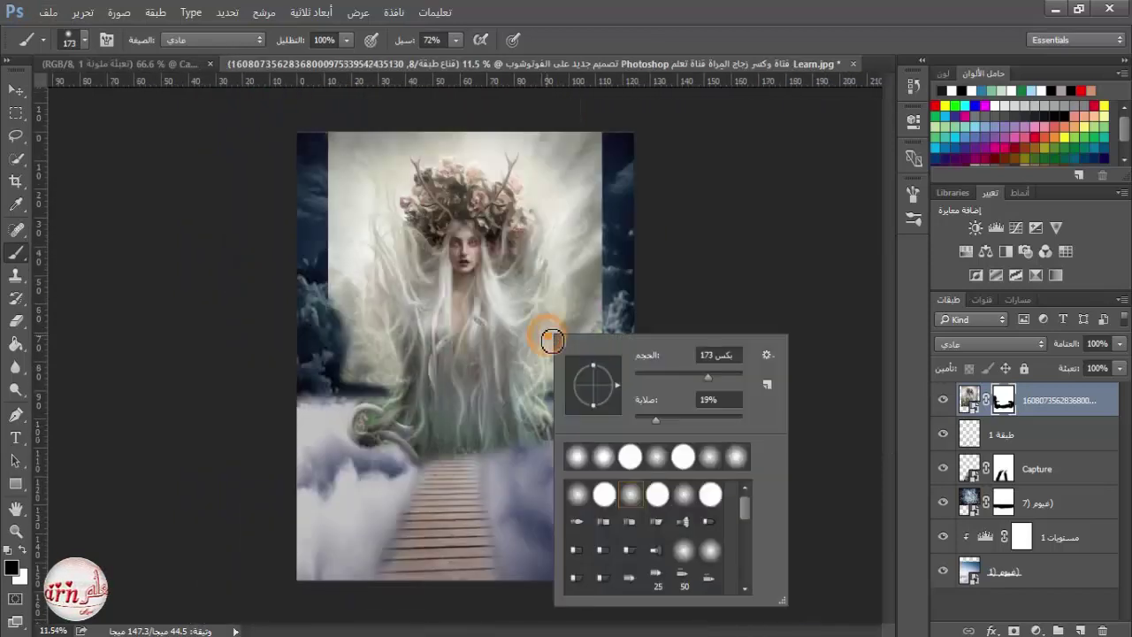
drag(710, 376, 717, 376)
mouse_move(606, 138)
mouse_down()
mouse_move(595, 379)
mouse_move(599, 119)
mouse_move(411, 115)
mouse_move(320, 135)
mouse_move(313, 263)
mouse_move(325, 145)
mouse_move(331, 255)
mouse_move(351, 181)
mouse_move(329, 163)
mouse_up()
mouse_move(521, 113)
mouse_down()
mouse_move(596, 147)
mouse_move(599, 319)
mouse_up()
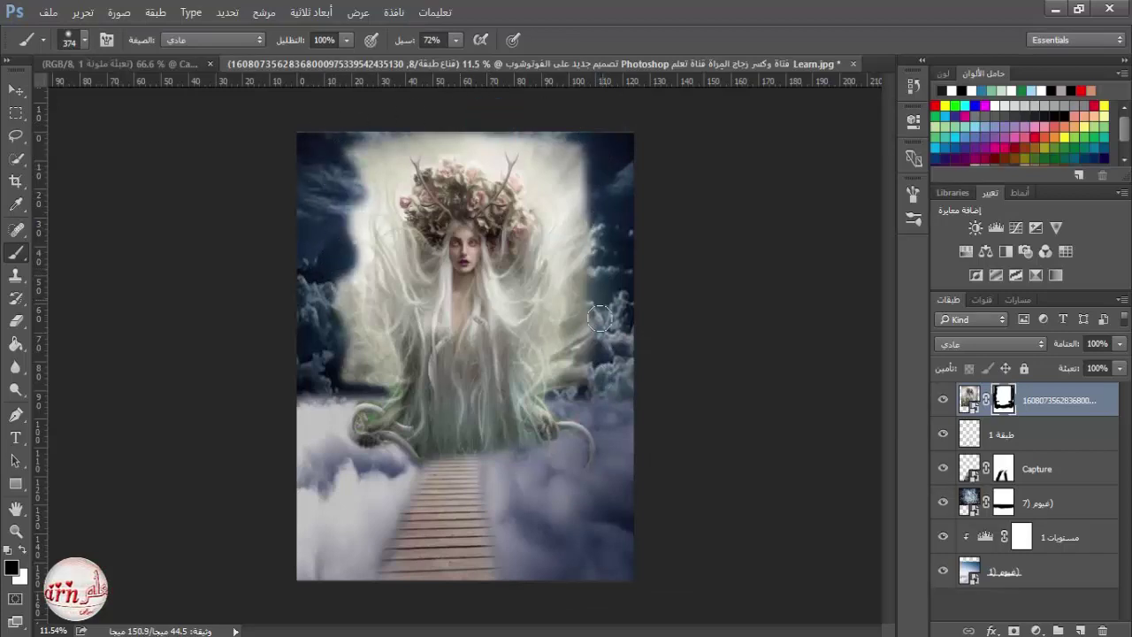
Lower the giant woman layer's opacity to 43% and start masking it out over the upper part of the walkway.
click(1121, 343)
drag(1118, 362, 1072, 373)
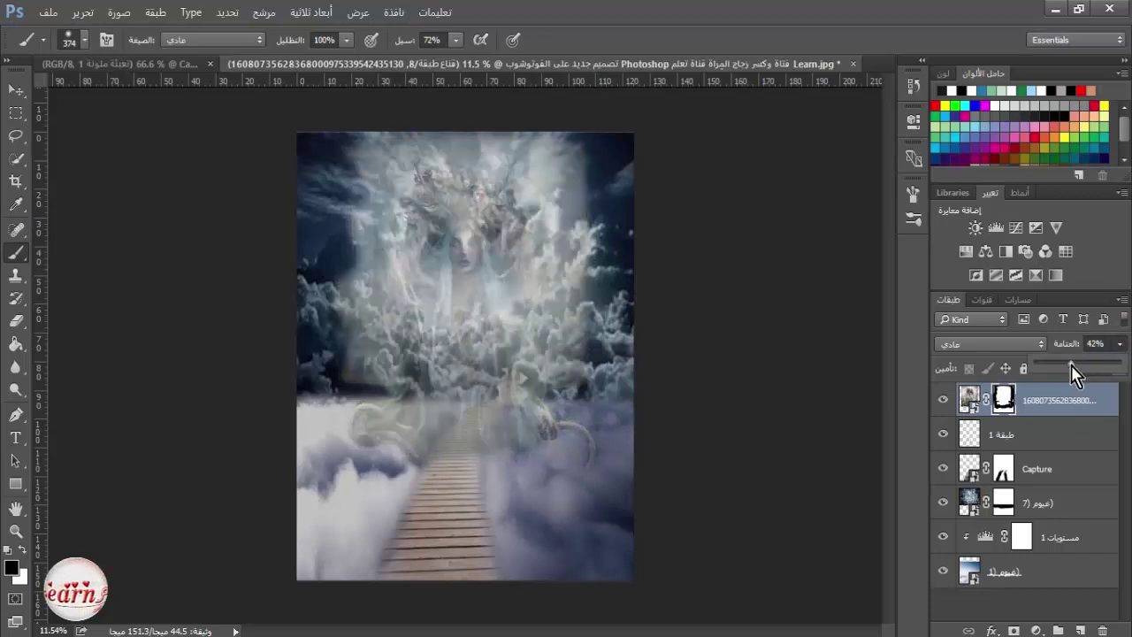
click(456, 463)
drag(455, 464, 468, 431)
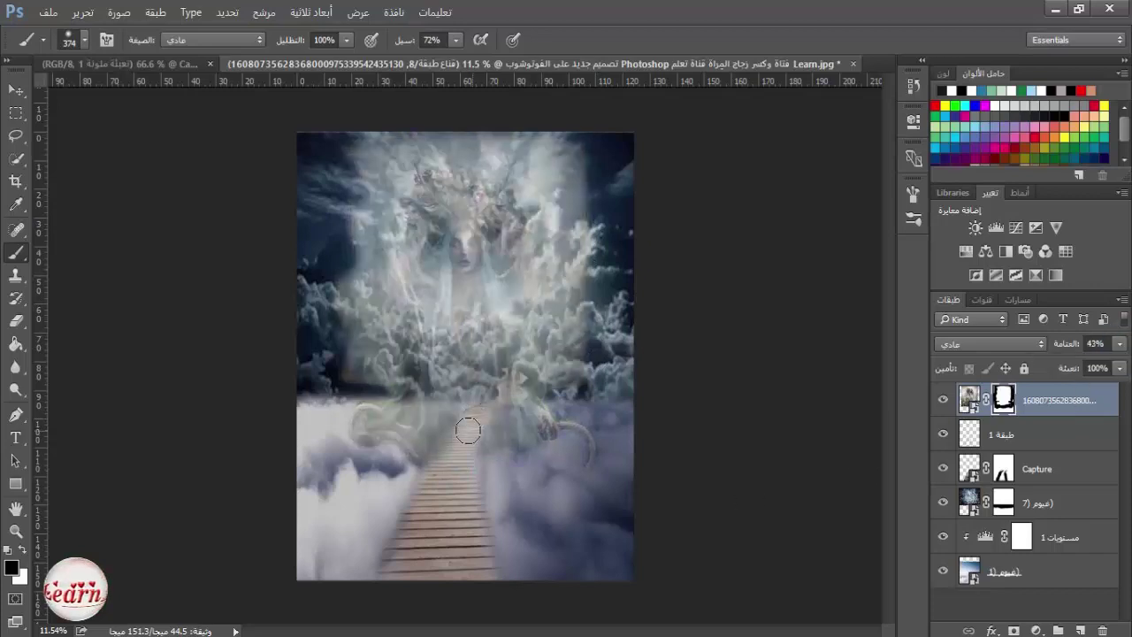
Load the Capture layer's outline as a selection, mask the giant woman out over the walkway's far end inside it, and deselect.
click(964, 474)
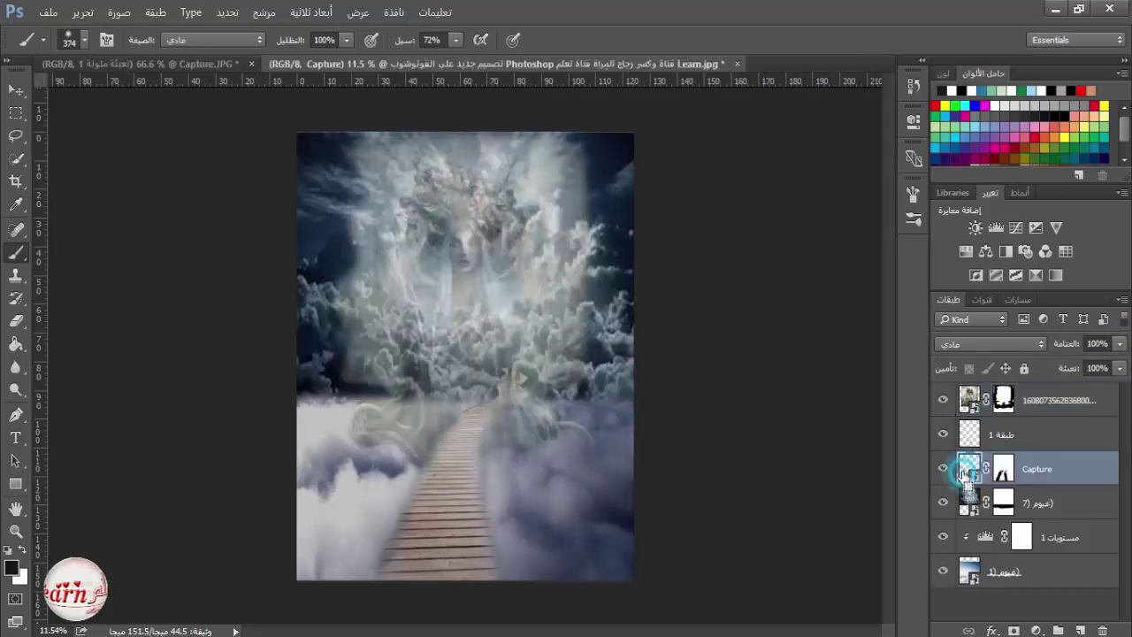
ctrl+click(966, 476)
click(1053, 400)
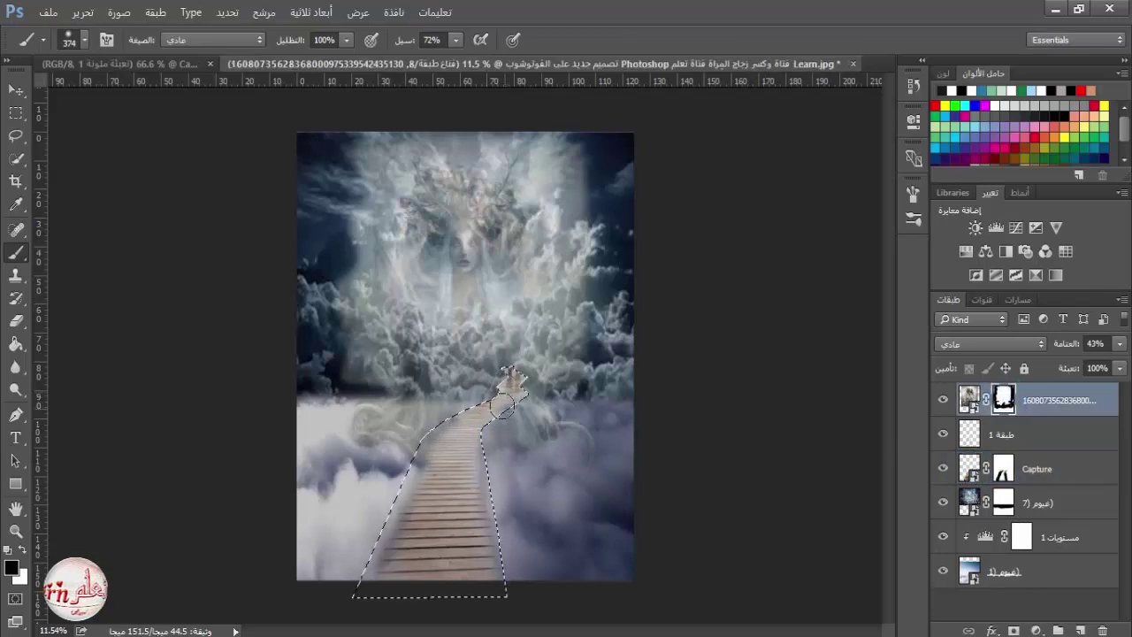
mouse_move(470, 439)
mouse_down()
mouse_move(402, 542)
mouse_move(508, 383)
mouse_move(500, 409)
mouse_up()
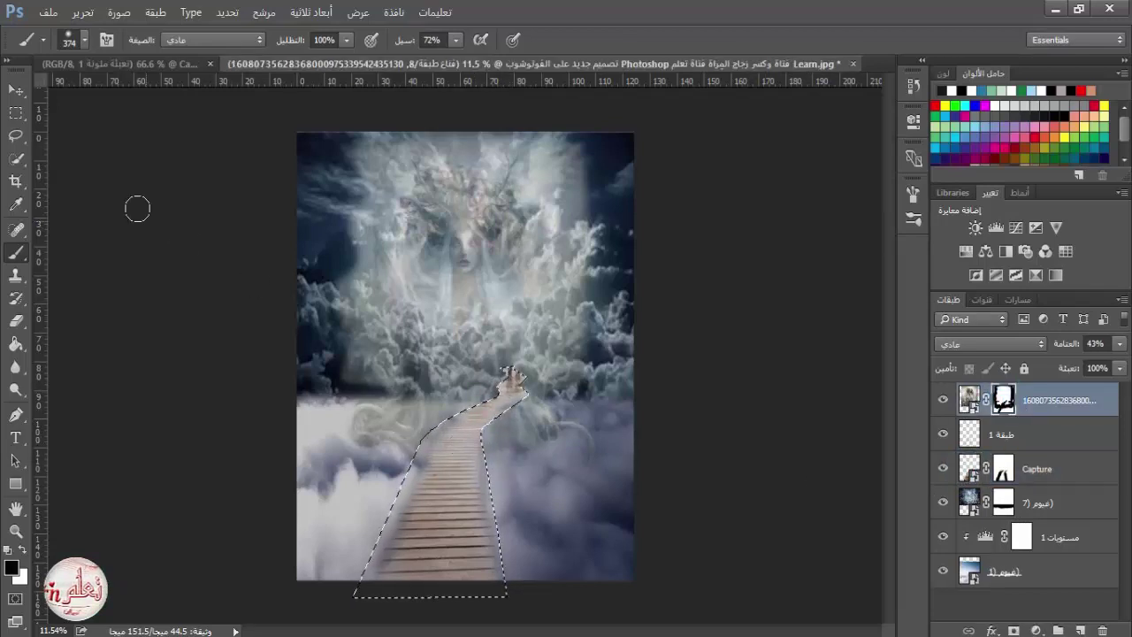
click(16, 113)
click(185, 192)
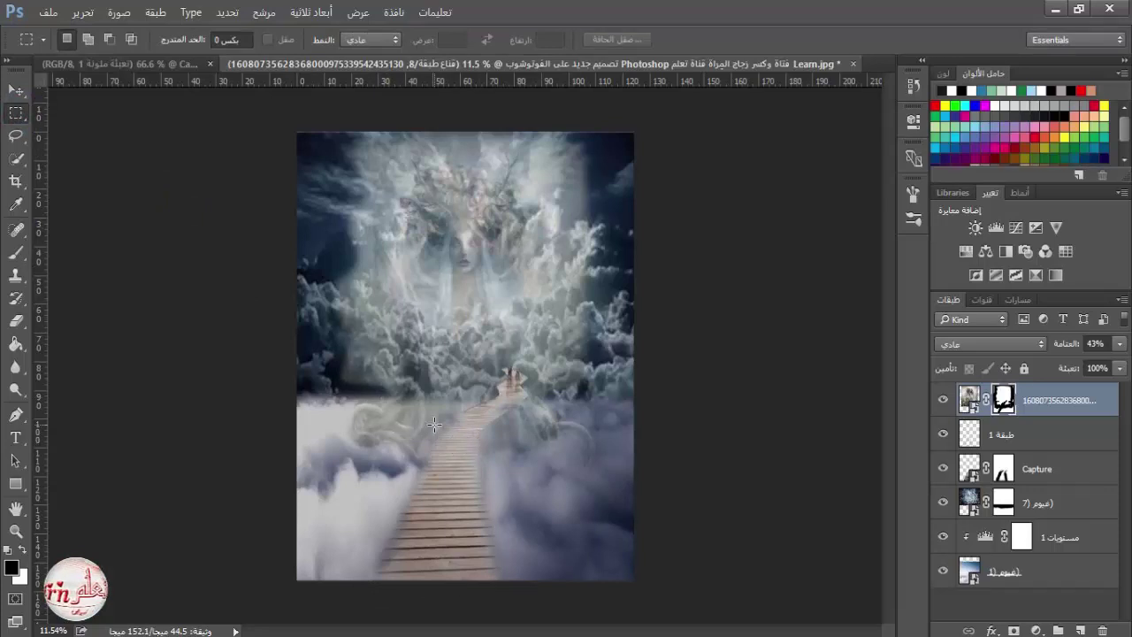
click(15, 253)
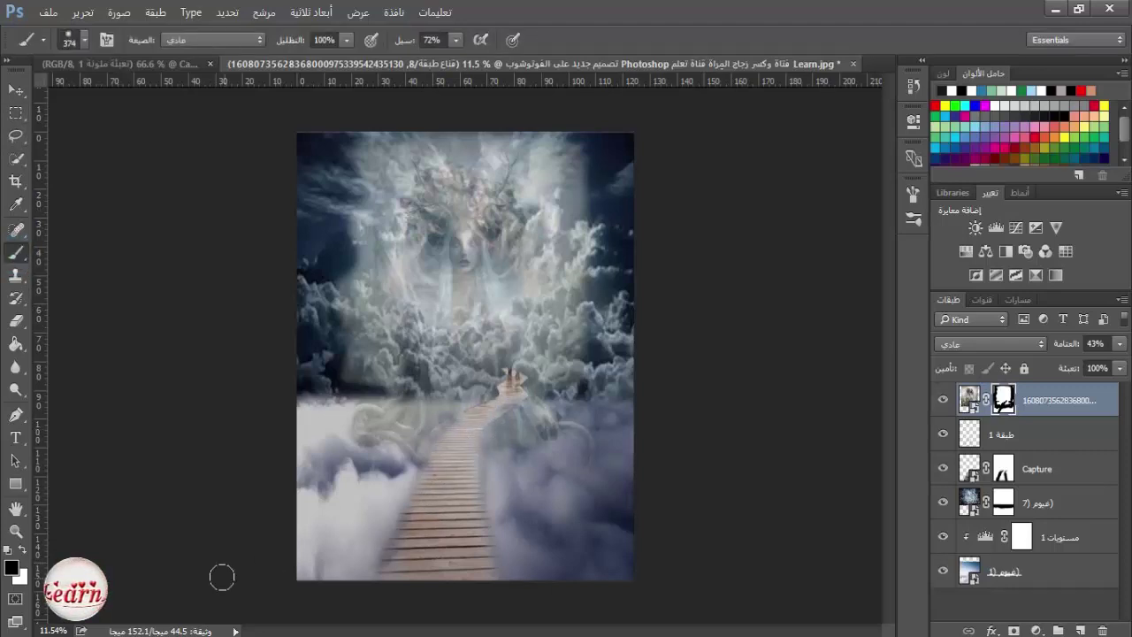
Place the image of the woman in the pink dress, scale it to 34.18%, and position her on the lower walkway.
mouse_move(197, 635)
click(281, 574)
drag(581, 295, 257, 434)
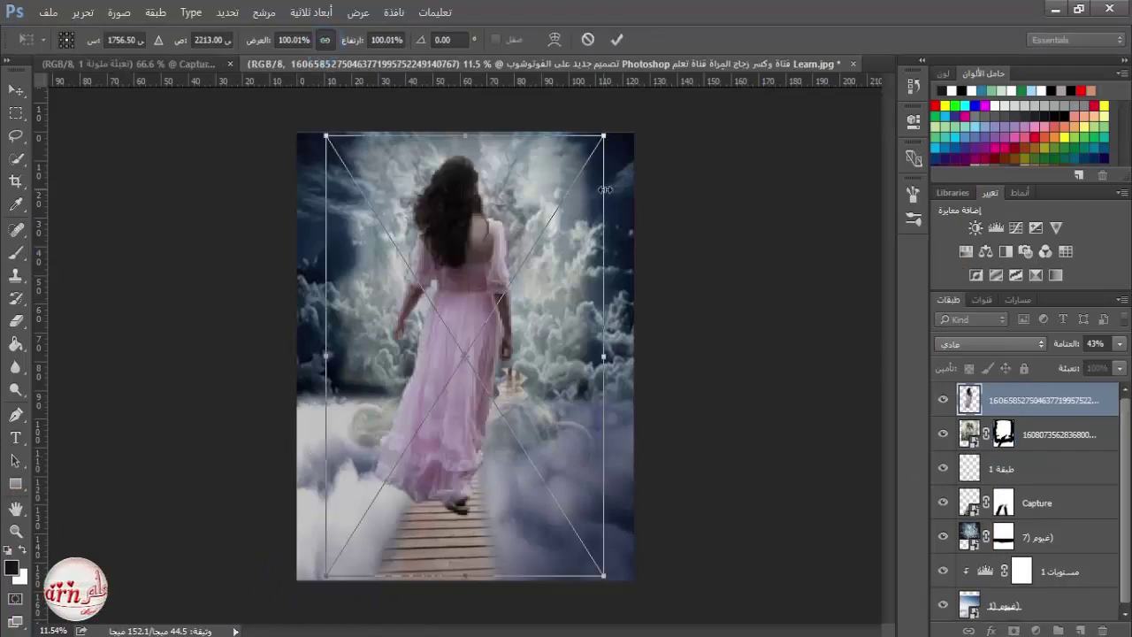
drag(603, 135, 451, 375)
drag(445, 448, 510, 416)
drag(516, 346, 488, 395)
drag(488, 439, 489, 469)
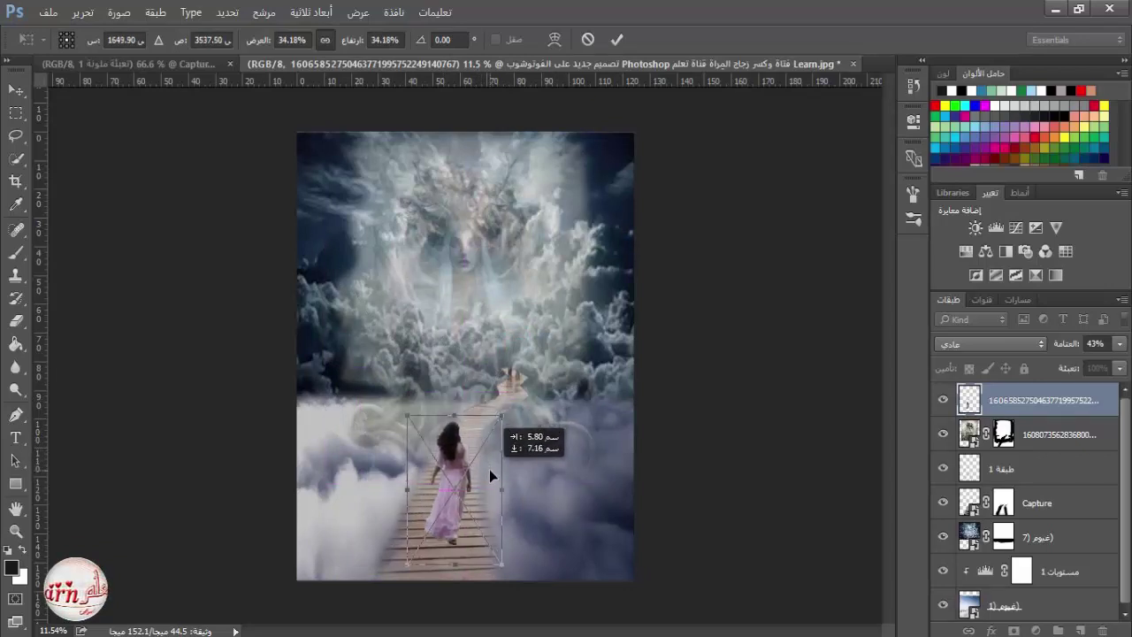
click(616, 39)
key(b)
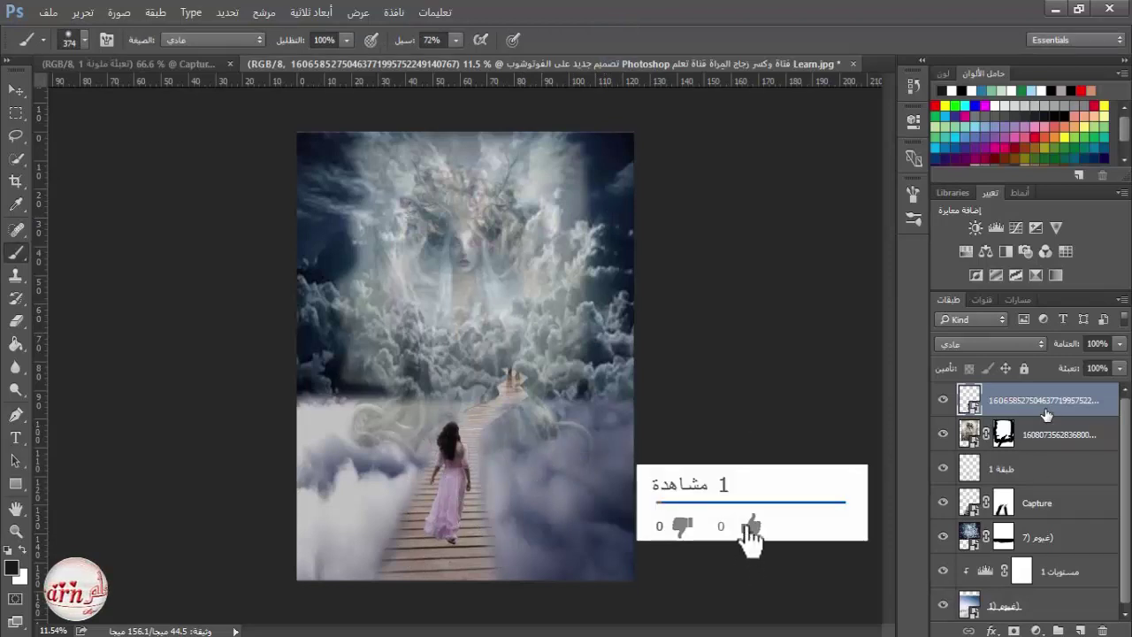
Add a solid colour fill layer on top using the copied dark blue colour code.
click(1037, 630)
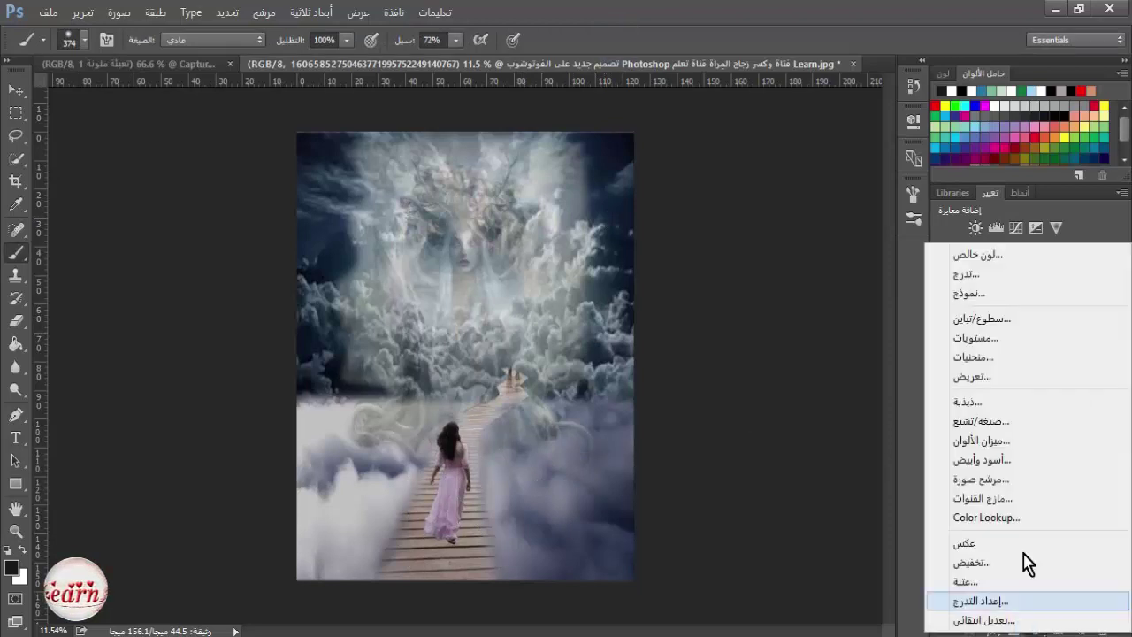
click(977, 255)
right_click(938, 476)
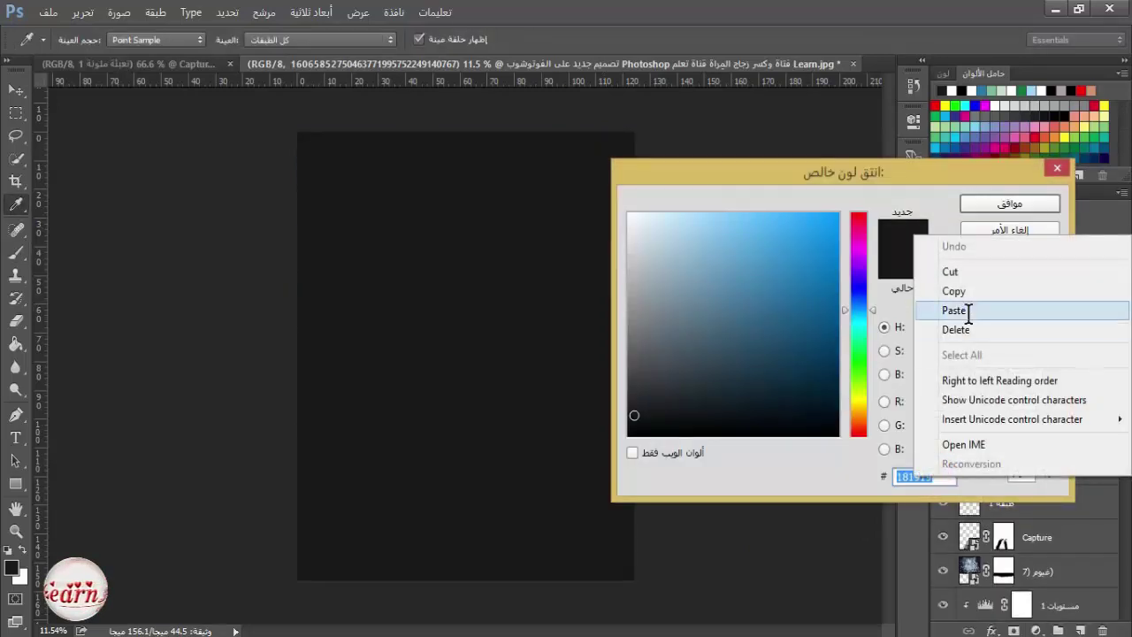
click(967, 309)
click(1010, 204)
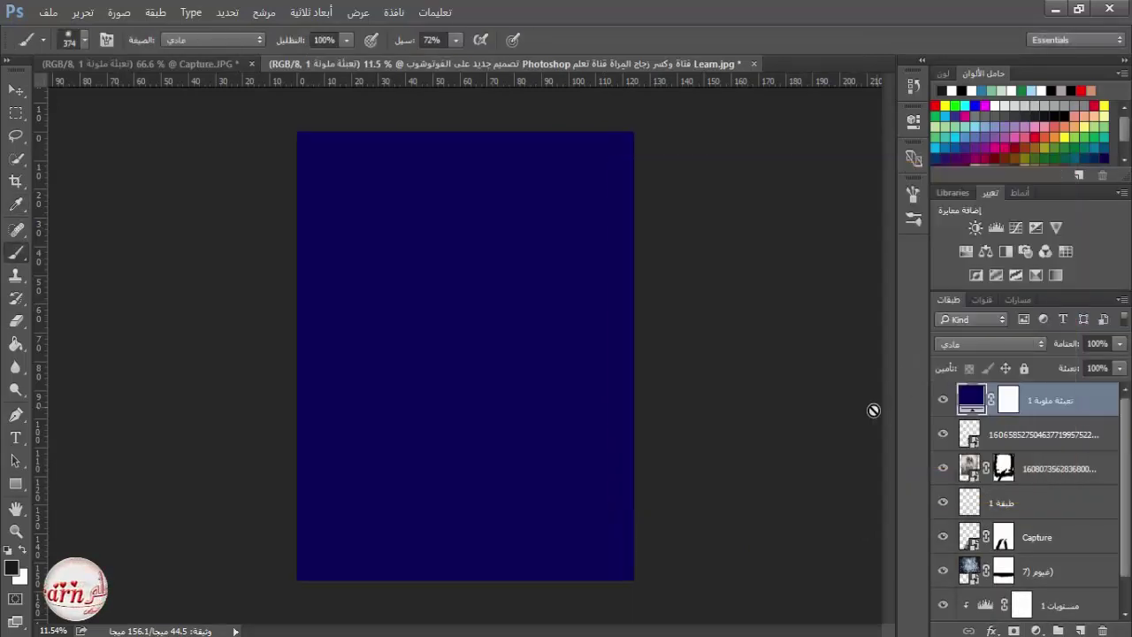
Set the dark blue fill layer's blend mode to Overlay (تغشية) and its opacity to 21%.
click(1006, 344)
click(991, 160)
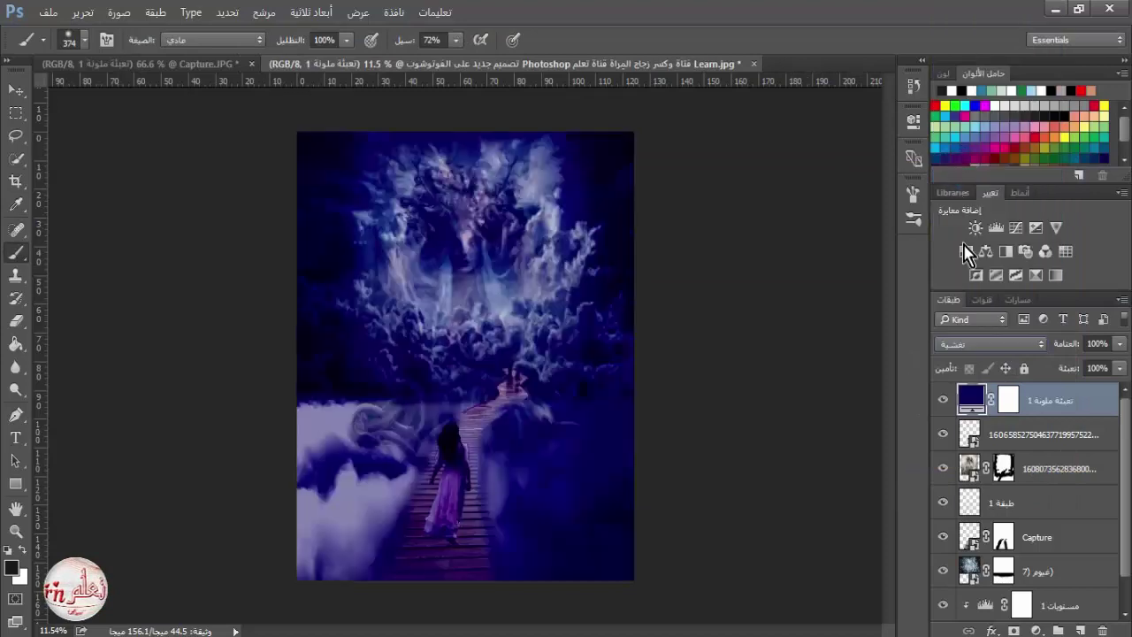
click(1119, 345)
drag(1120, 365, 1056, 369)
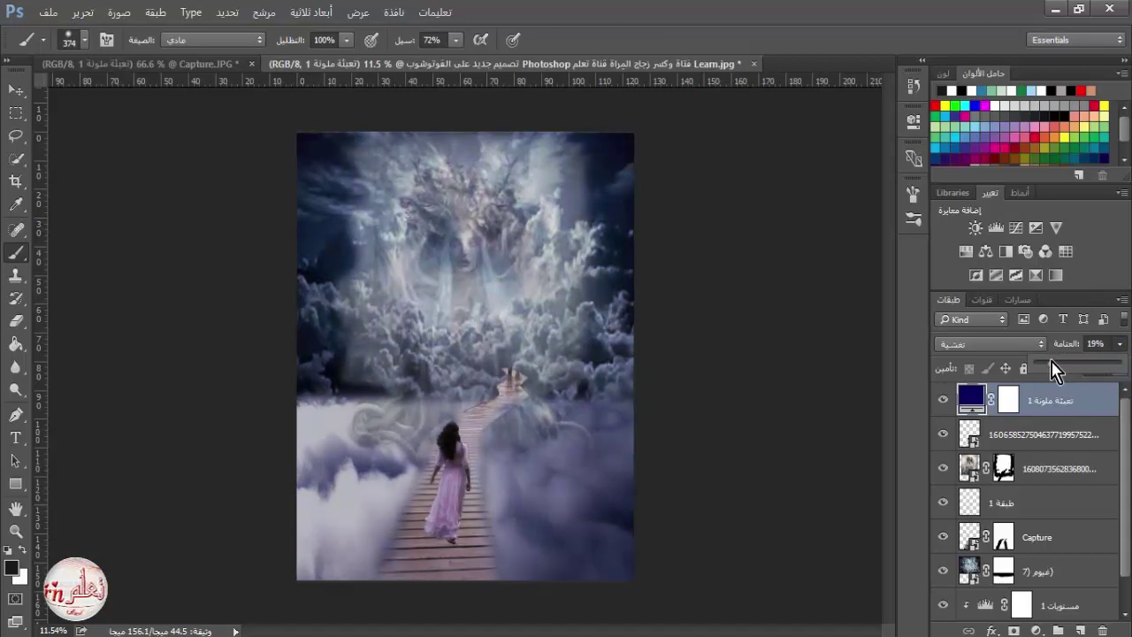
Add a Levels adjustment layer above the dark clouds layer, with output black at 45 and input white at 218.
click(1043, 570)
click(1037, 630)
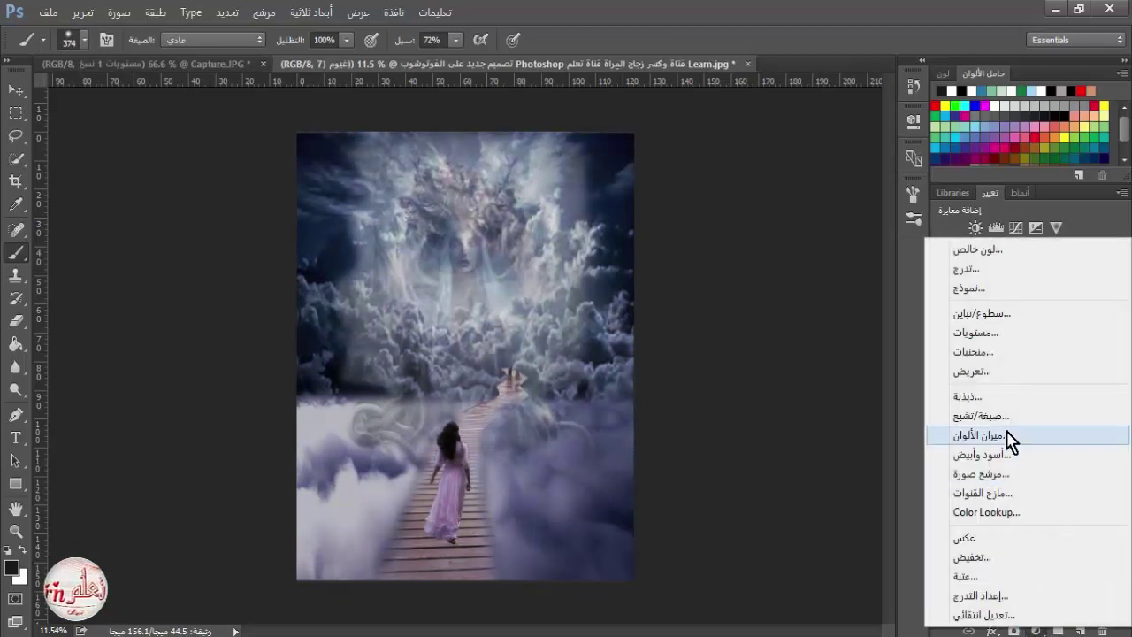
click(980, 332)
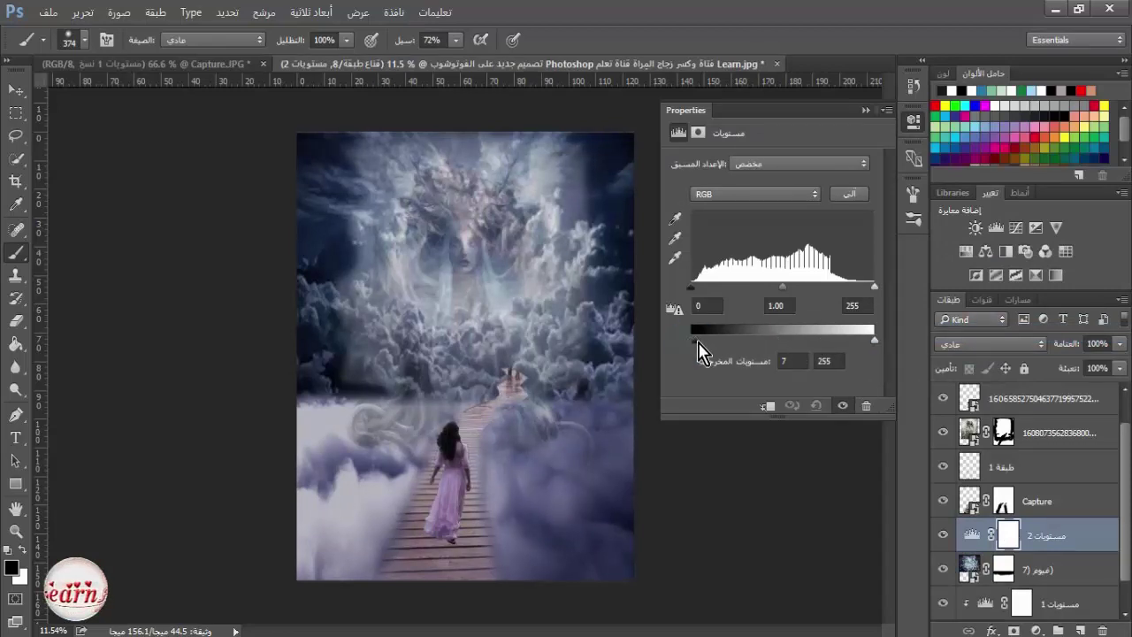
drag(698, 341, 711, 342)
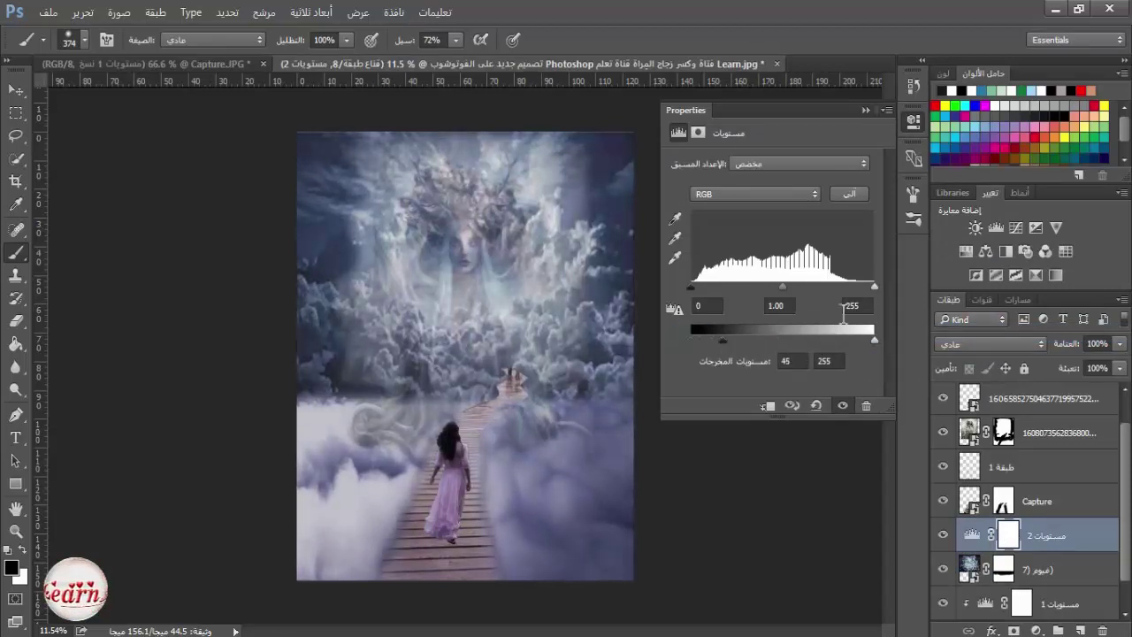
drag(875, 288, 874, 289)
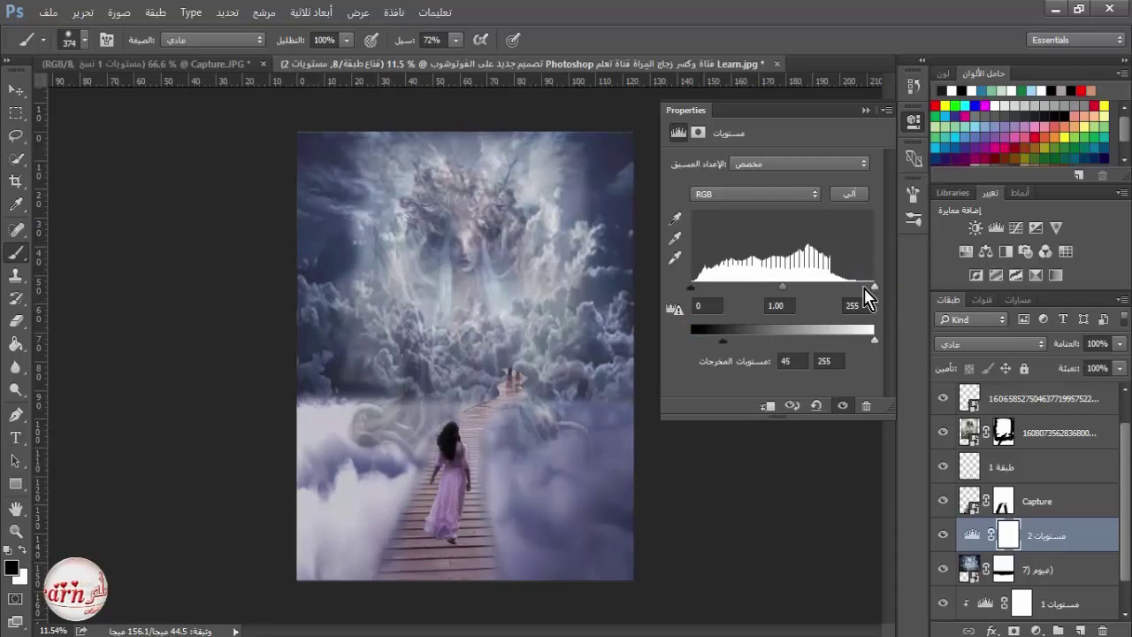
mouse_move(784, 288)
mouse_down()
mouse_move(797, 286)
mouse_move(778, 285)
mouse_up()
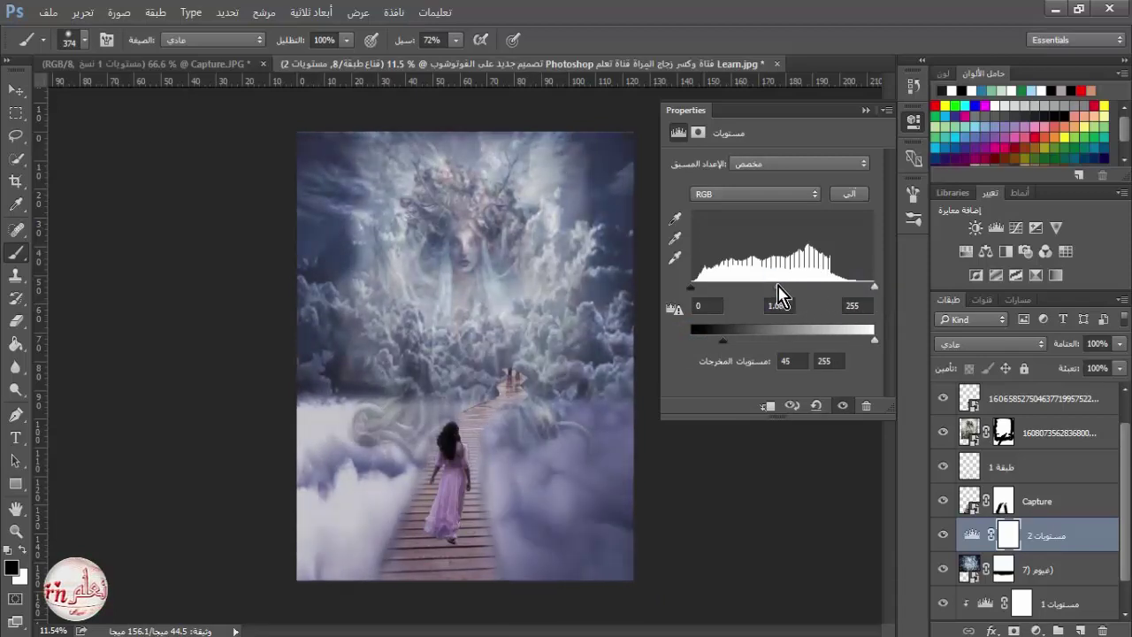
mouse_move(875, 288)
mouse_down()
mouse_move(765, 290)
mouse_move(872, 288)
mouse_move(837, 289)
mouse_up()
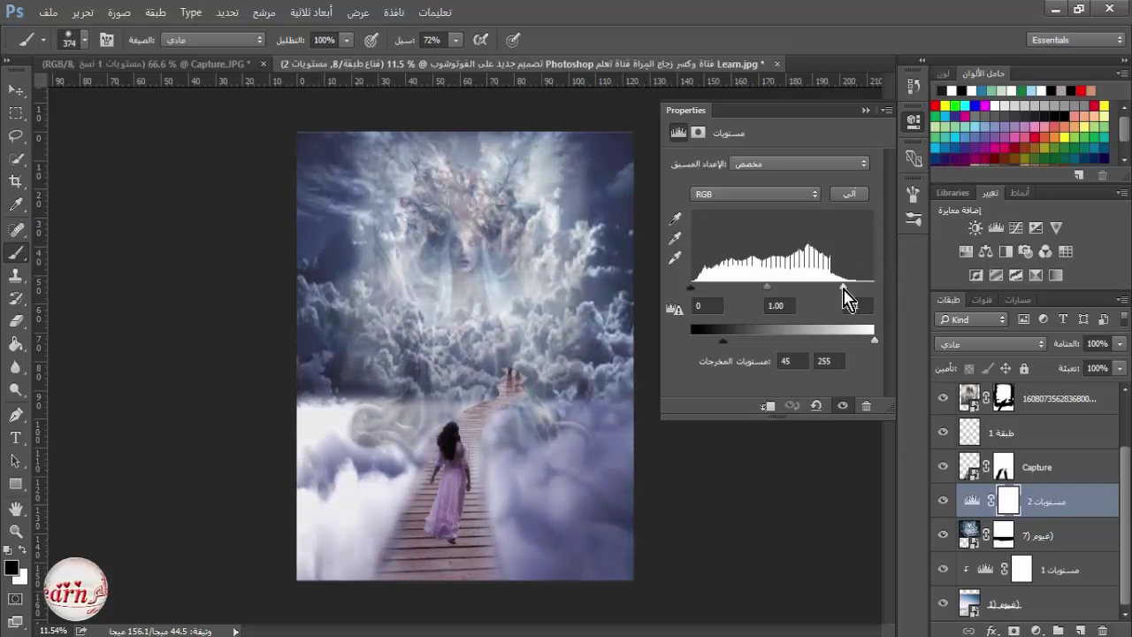
Refine the new Levels adjustment to input black 26 and white 216, with output black 43 and white 254.
drag(723, 340, 697, 343)
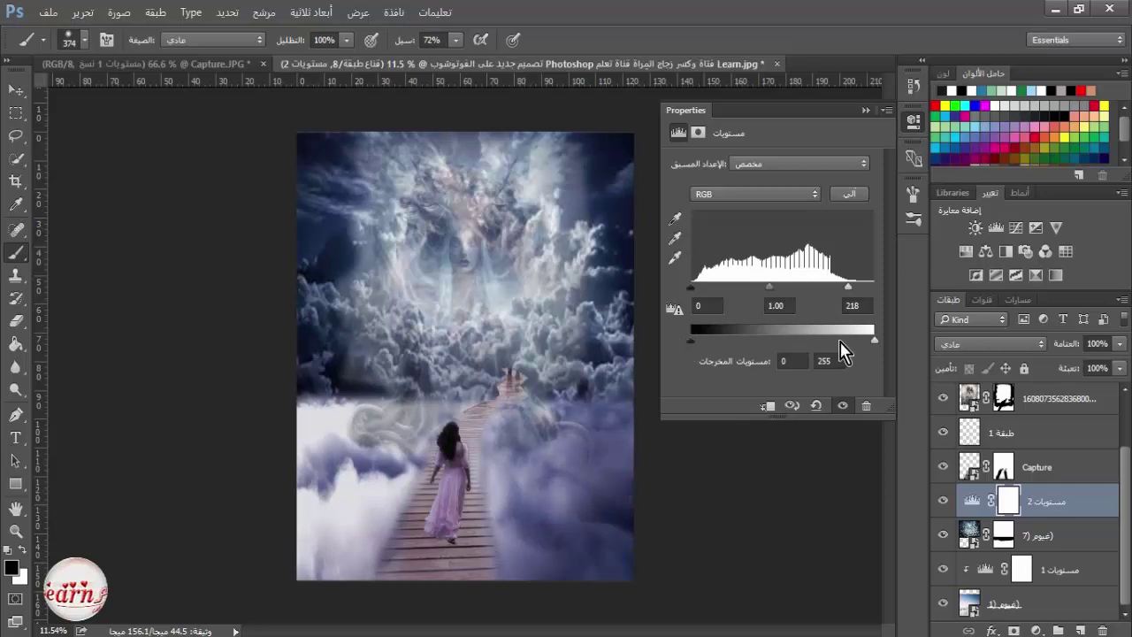
mouse_move(874, 339)
mouse_down()
mouse_move(855, 343)
mouse_move(873, 340)
mouse_up()
mouse_move(848, 286)
mouse_down()
mouse_move(828, 286)
mouse_move(847, 298)
mouse_up()
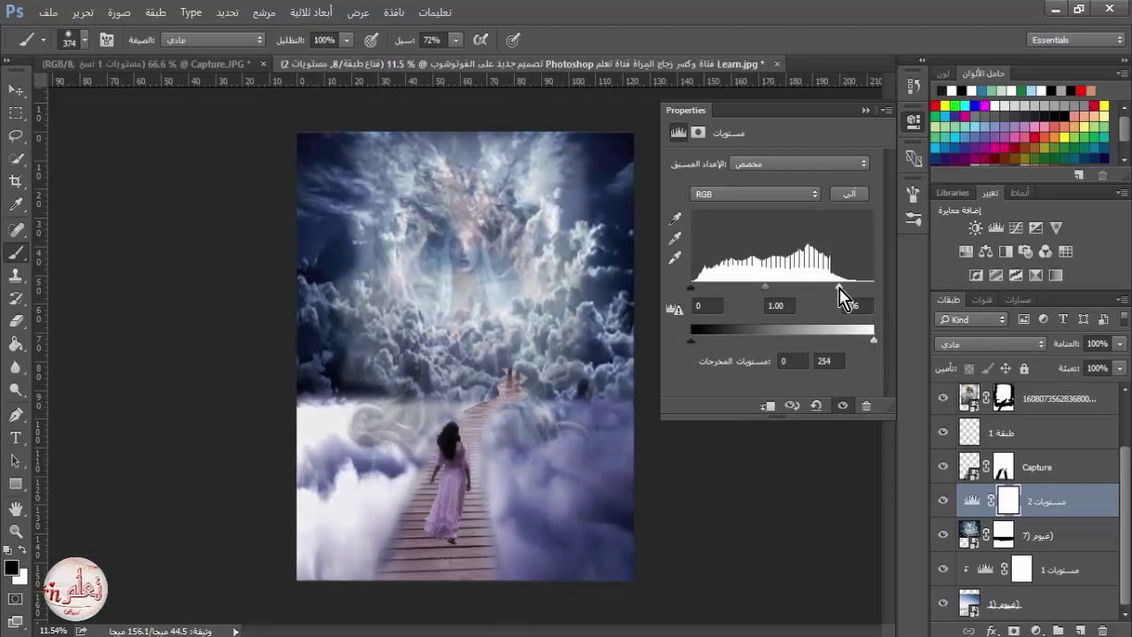
drag(694, 340, 711, 350)
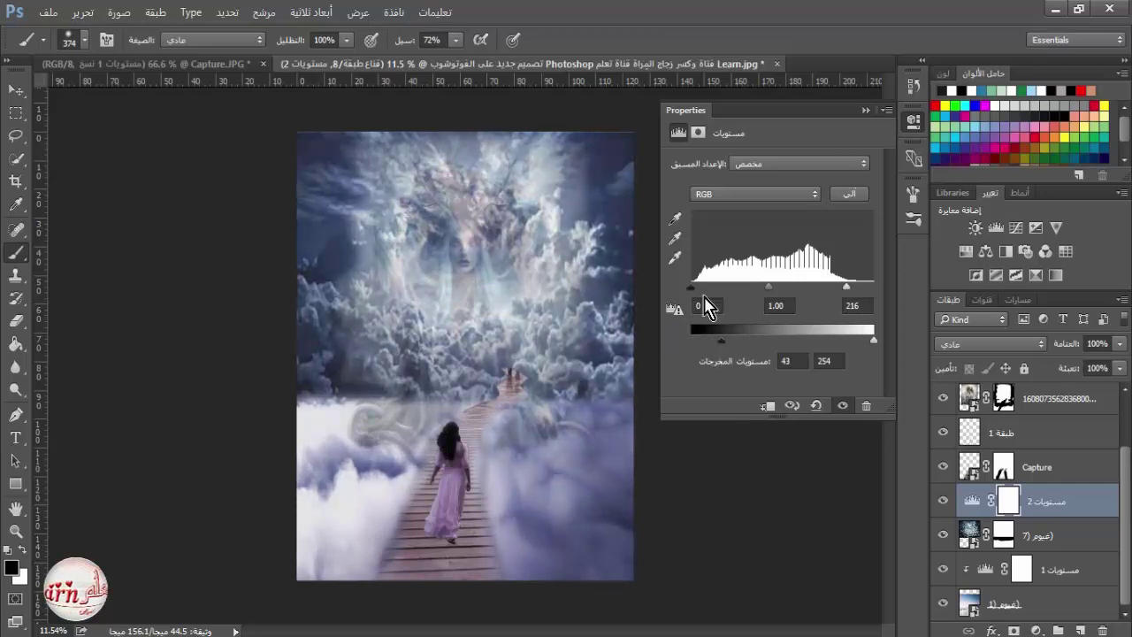
mouse_move(691, 286)
mouse_down()
mouse_move(721, 289)
mouse_move(709, 289)
mouse_up()
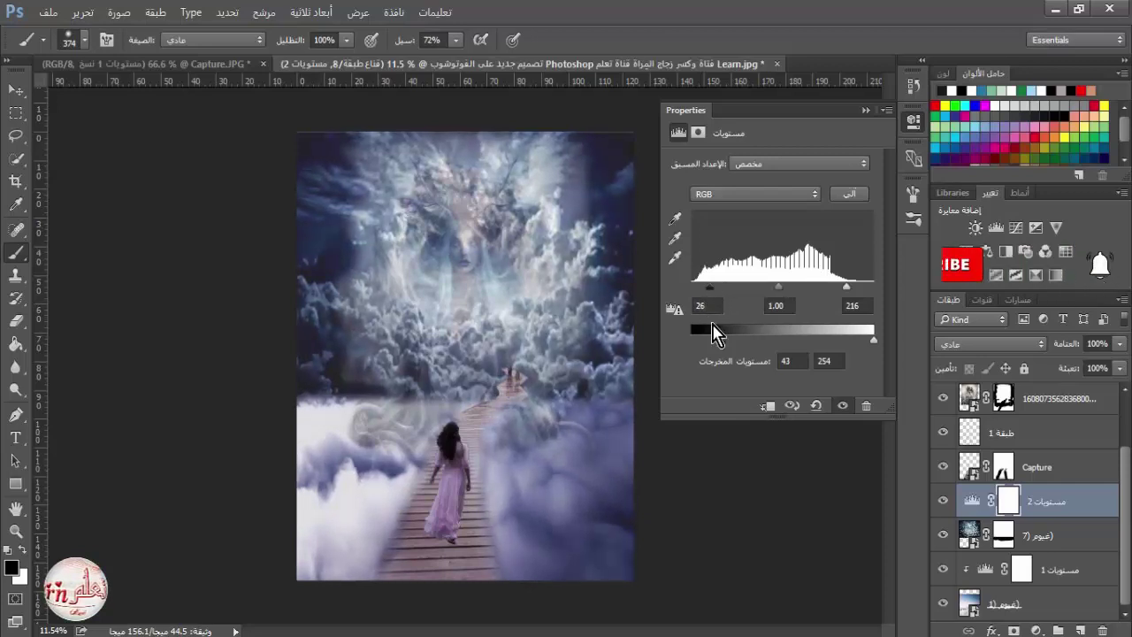
click(866, 111)
Compare the composite with the dark blue fill layer hidden and shown.
scroll(999, 455, up, 3)
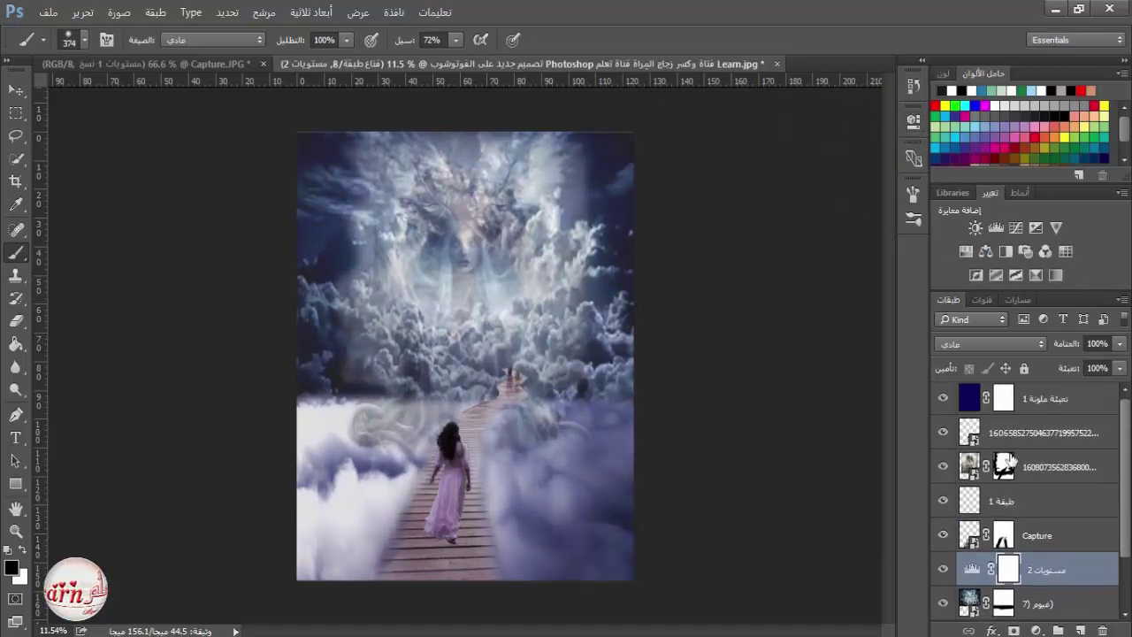
click(1075, 391)
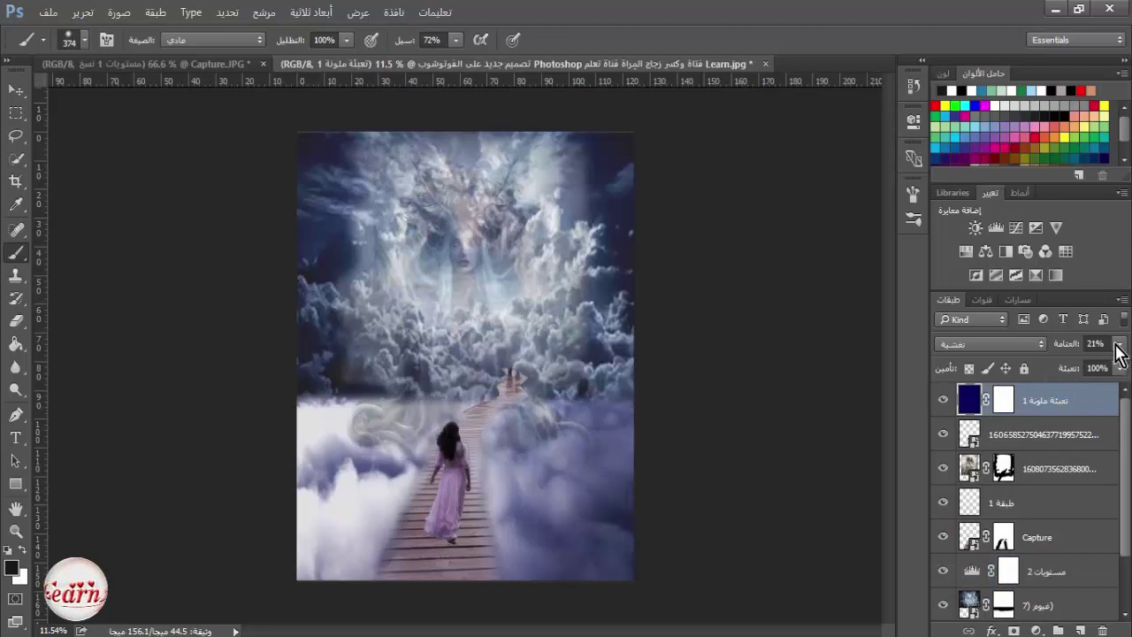
click(1118, 345)
click(1009, 402)
click(943, 400)
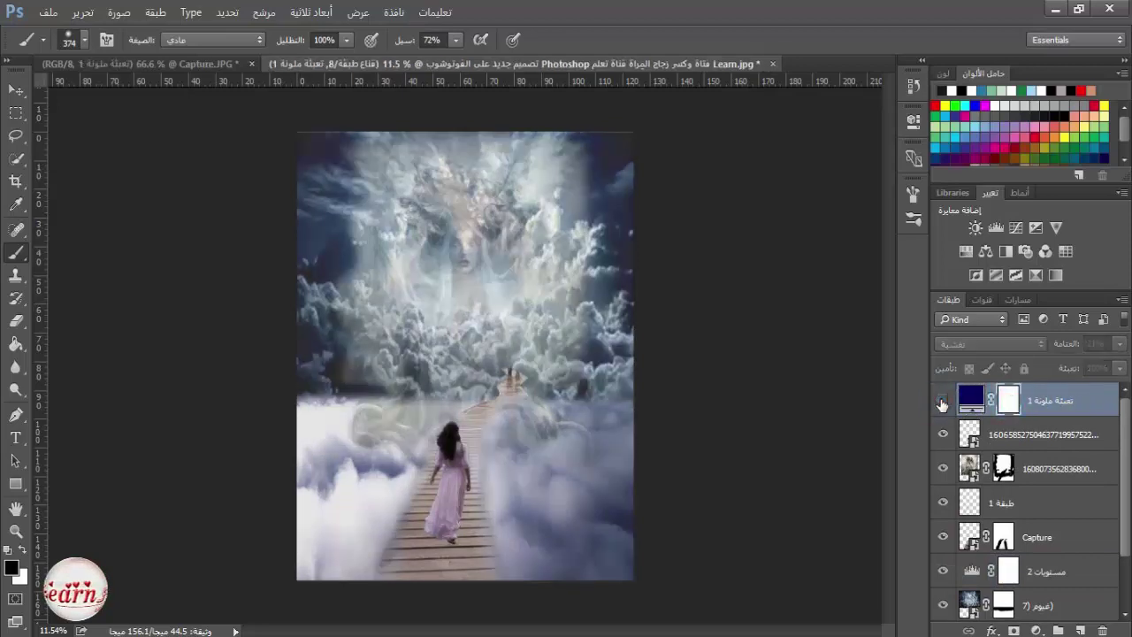
click(942, 400)
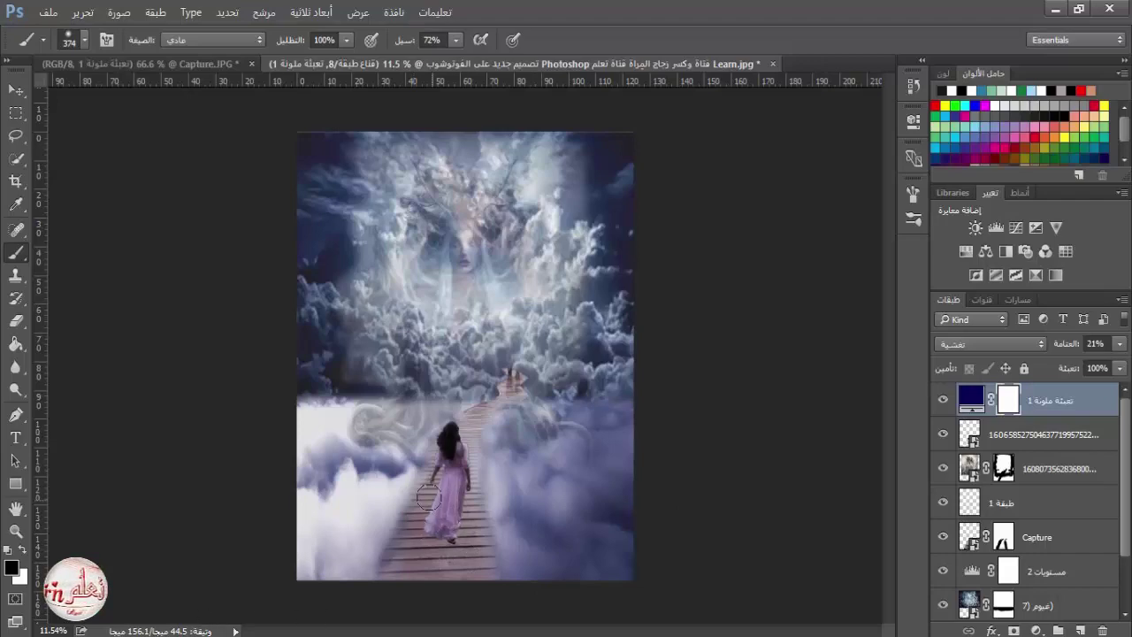
Place the green tree image, scale it proportionally to 174.48%, and position it over the clouds at the picture's left edge.
click(291, 561)
click(309, 156)
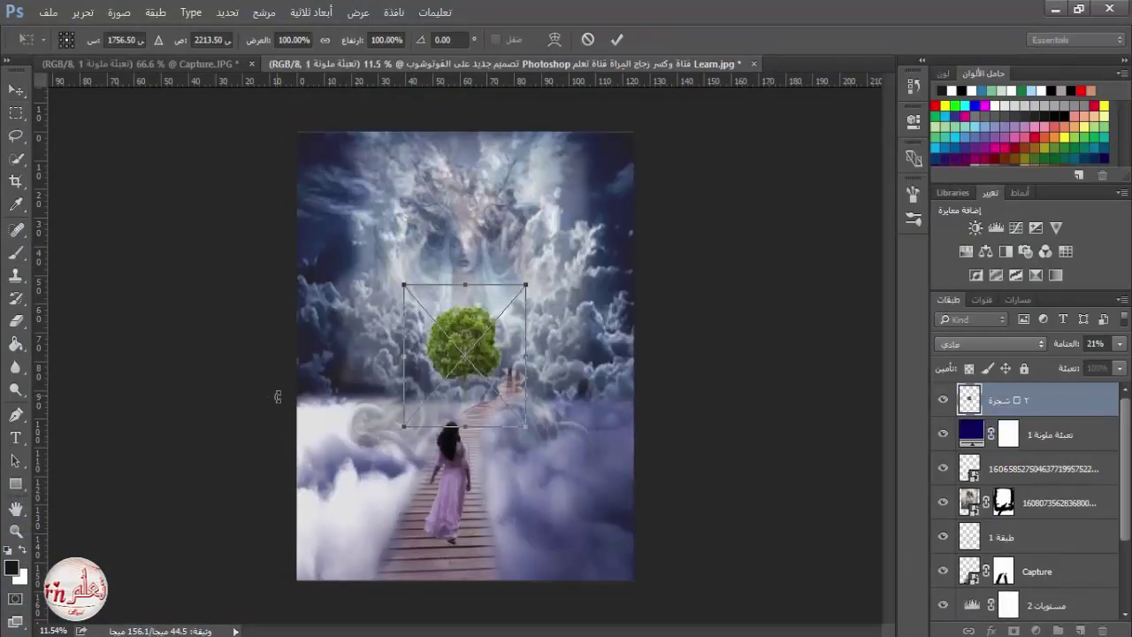
drag(527, 284, 617, 132)
click(323, 41)
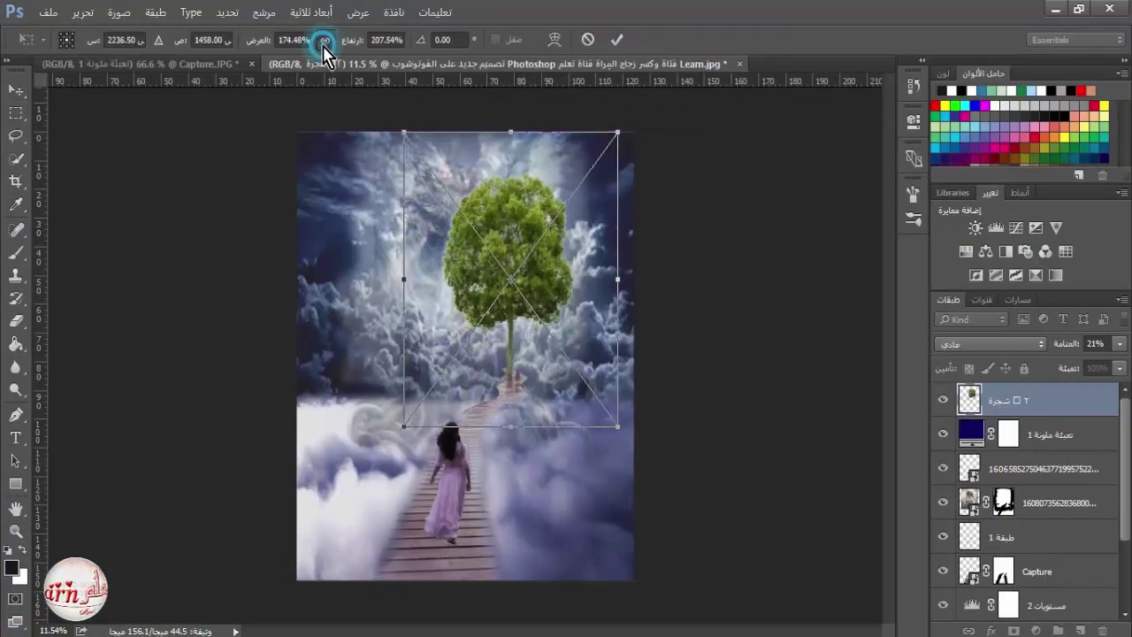
drag(587, 281, 391, 451)
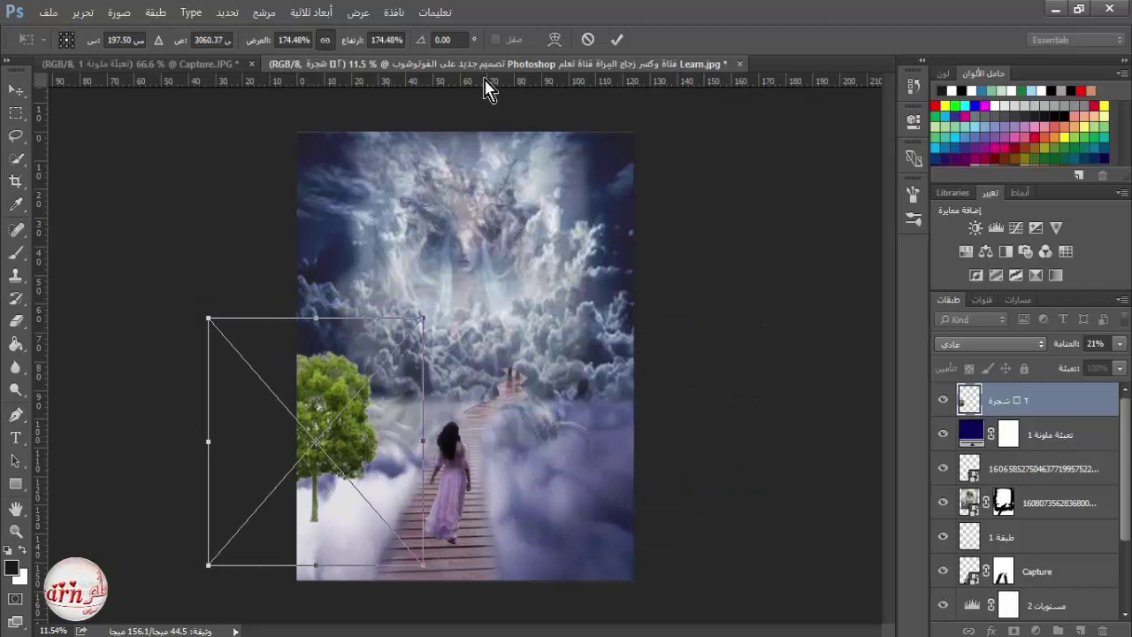
click(615, 40)
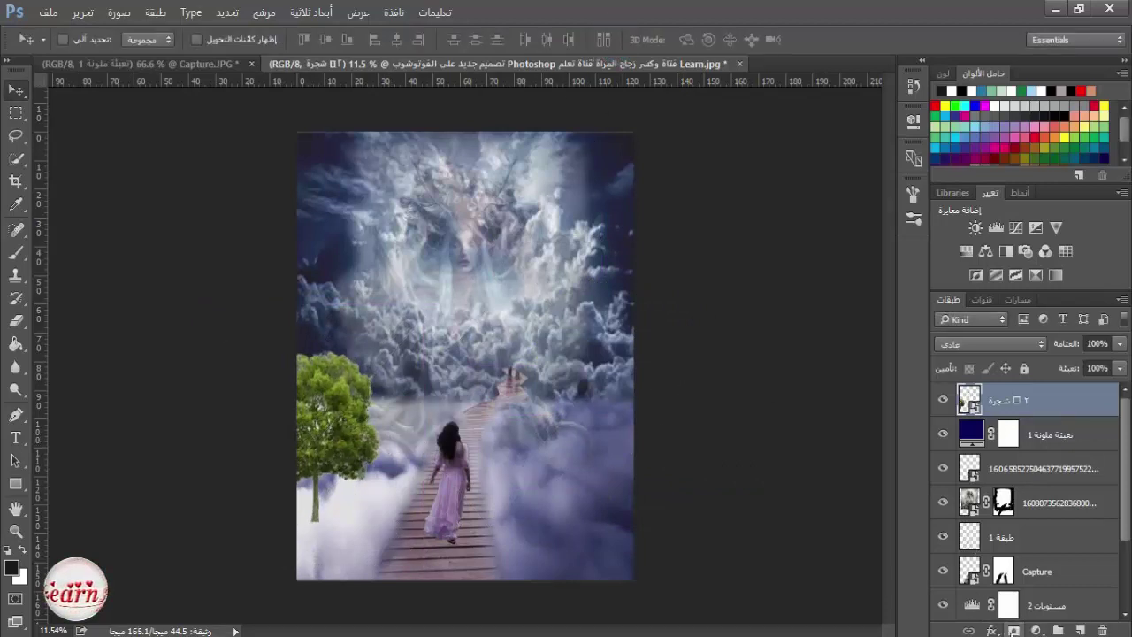
Add a layer mask to the tree layer and brush the trunk's base into the clouds, with brush opacity at 26%.
click(1014, 630)
click(16, 252)
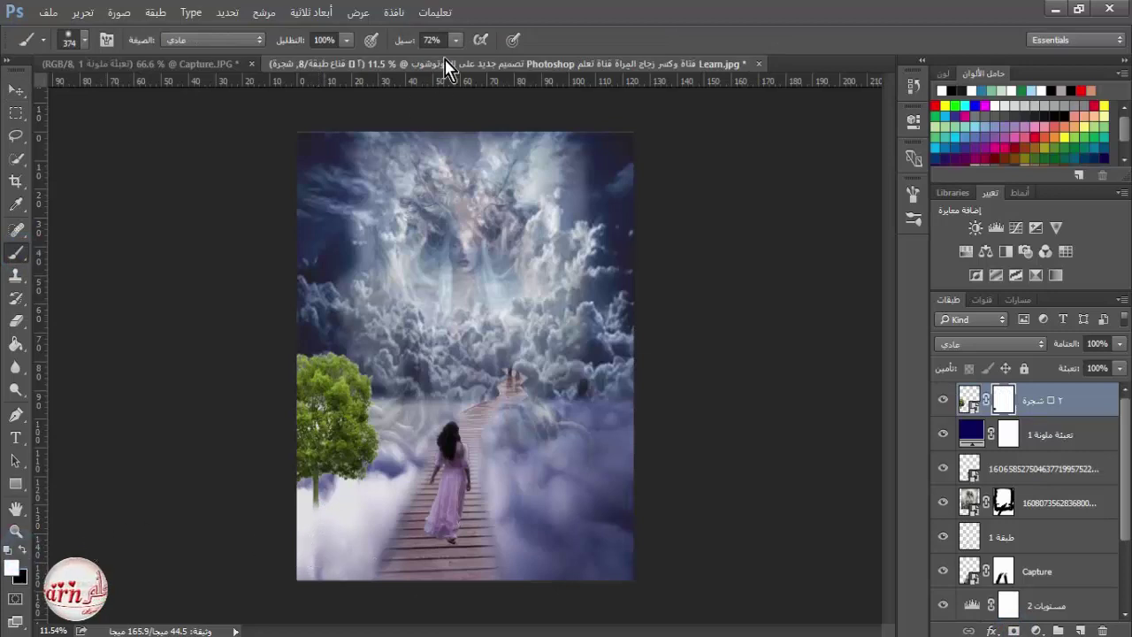
click(349, 40)
click(299, 61)
click(285, 61)
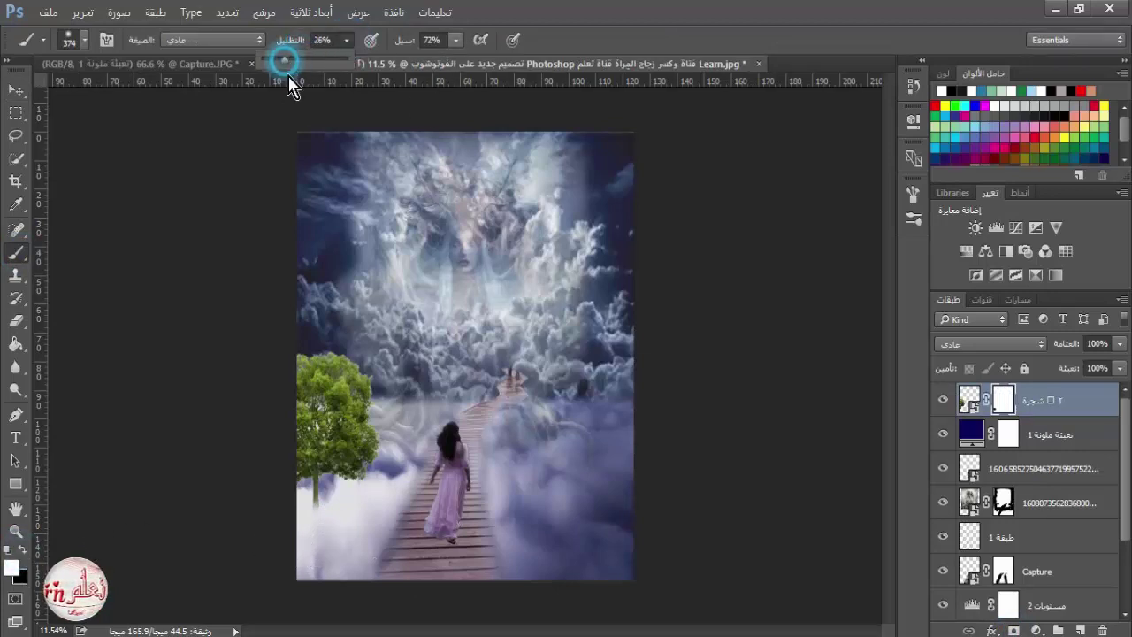
click(317, 499)
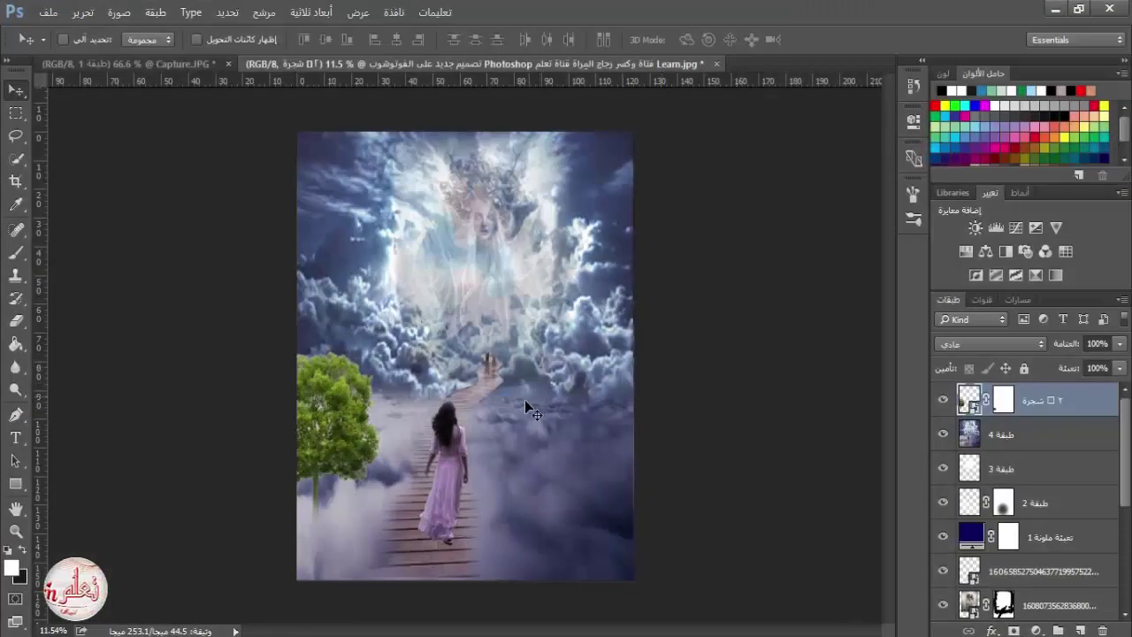
Review the composite with the tree and compare it with the Capture.JPG document.
scroll(504, 435, down, 2)
scroll(504, 434, up, 2)
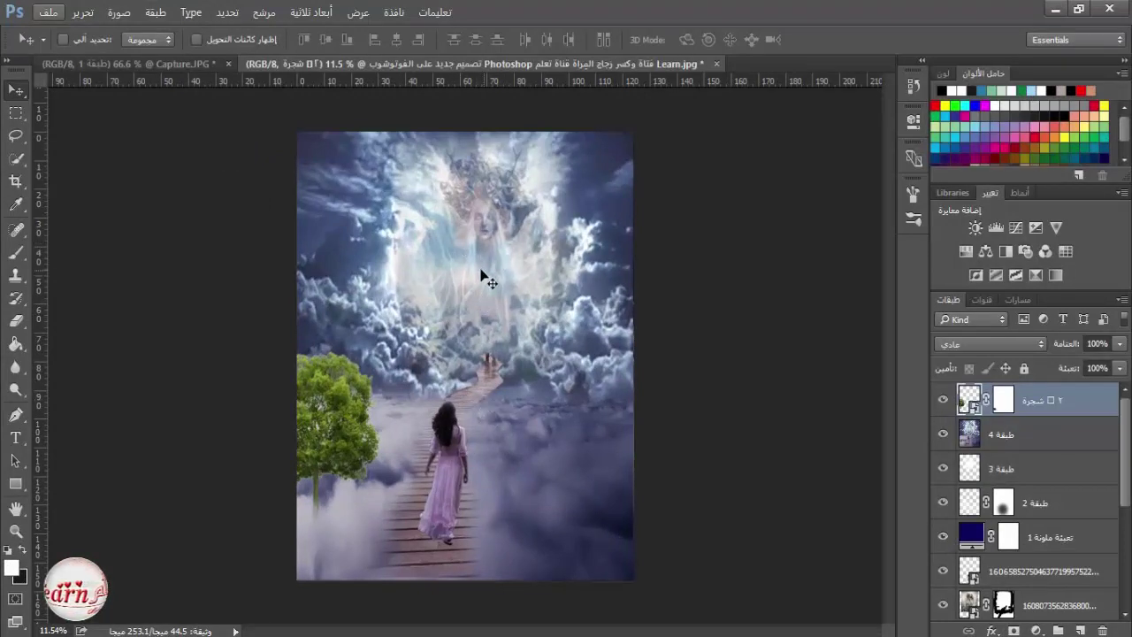
click(1057, 11)
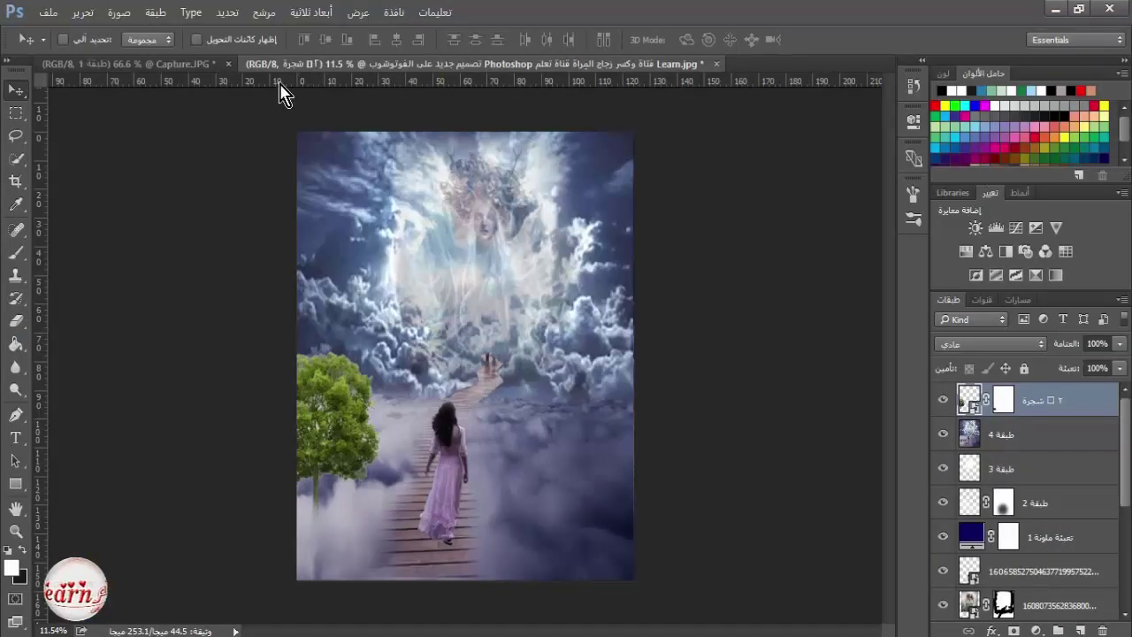
click(208, 67)
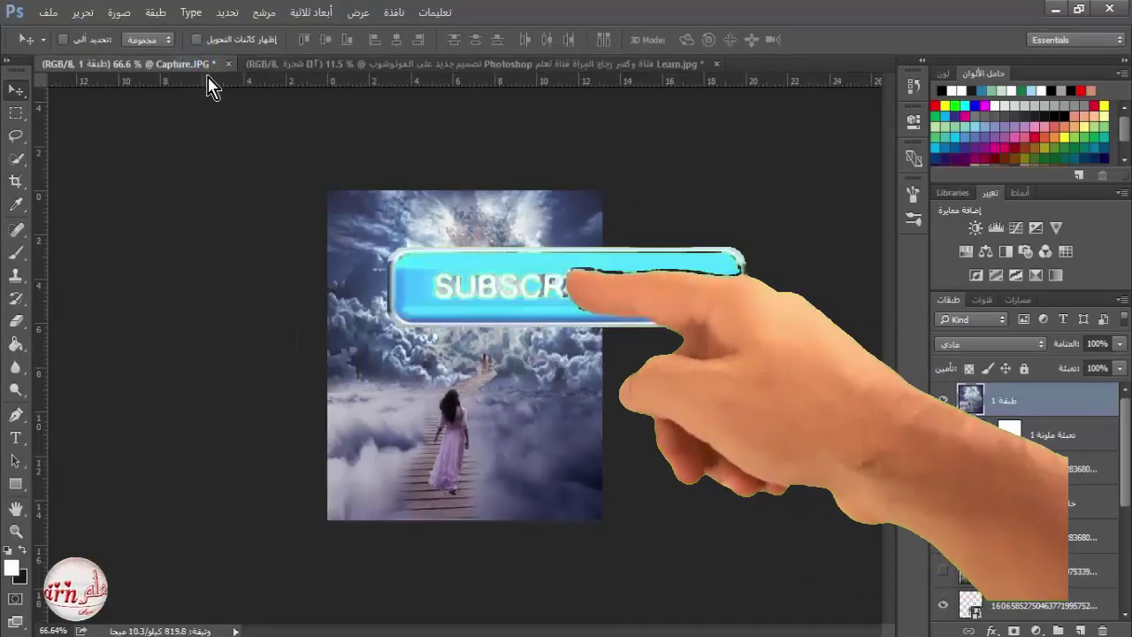
click(332, 66)
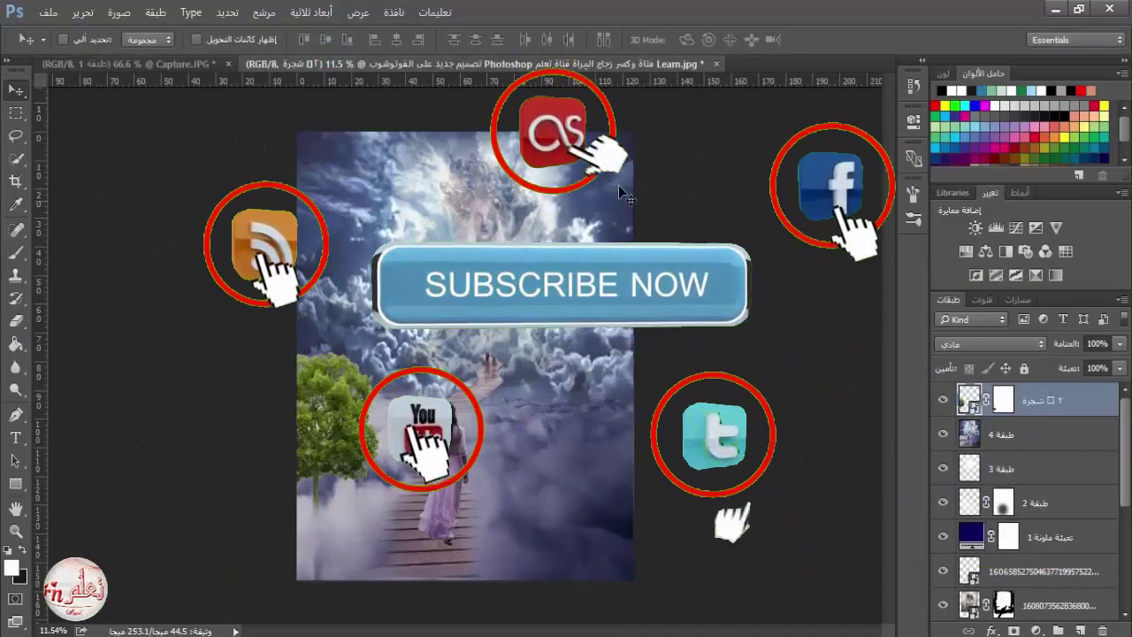
click(1057, 11)
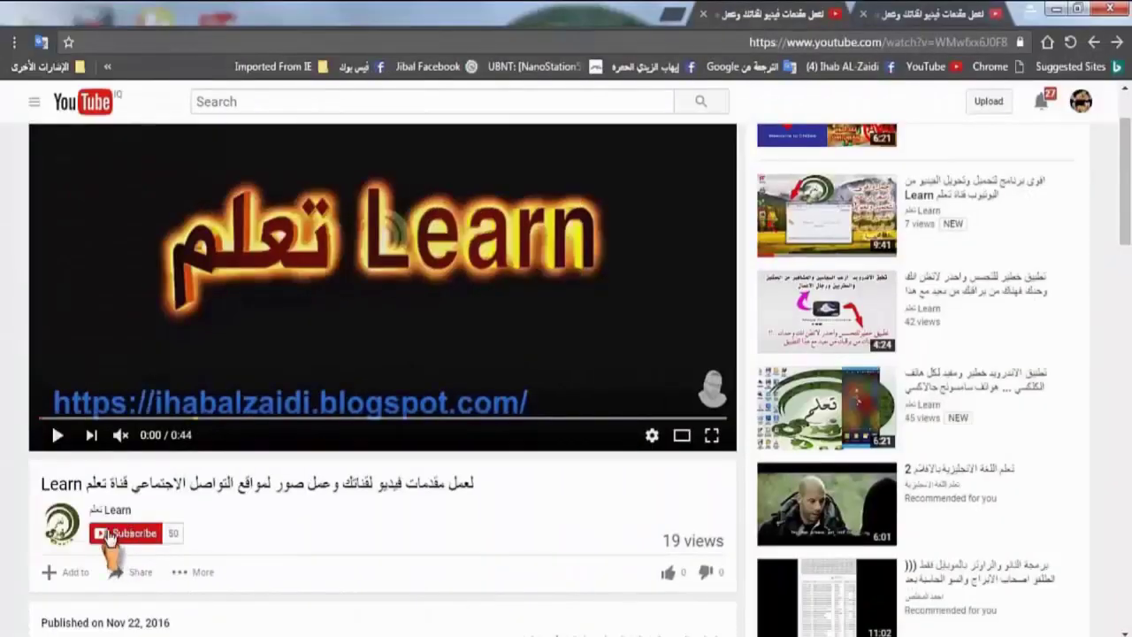
On the YouTube video page, subscribe to the Learn channel and save the option to send all its notifications.
click(131, 537)
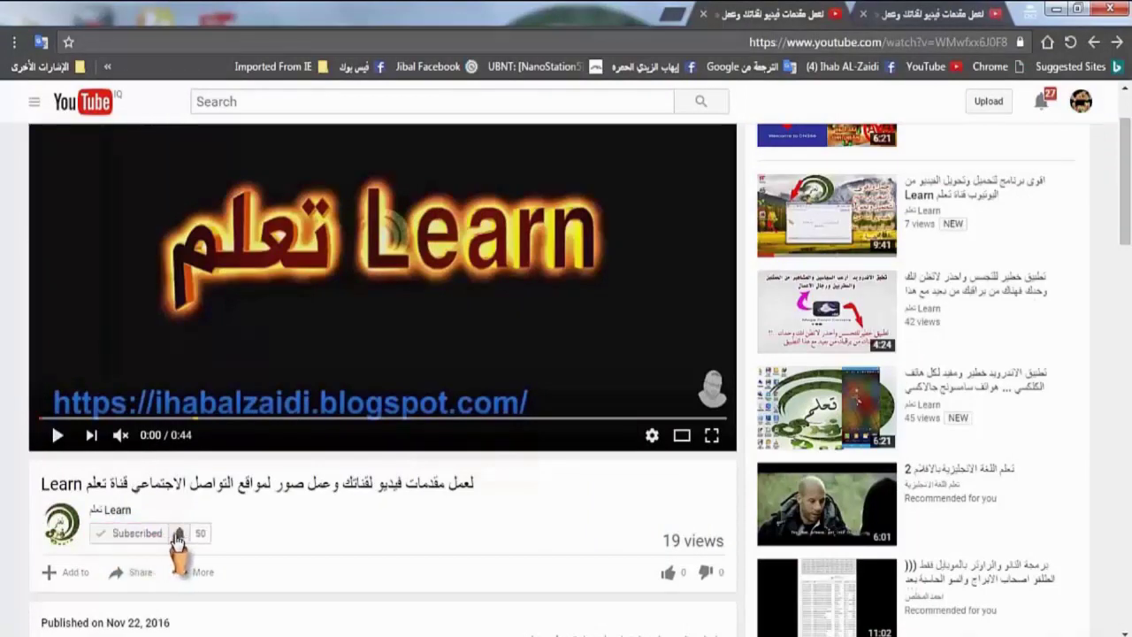
click(178, 535)
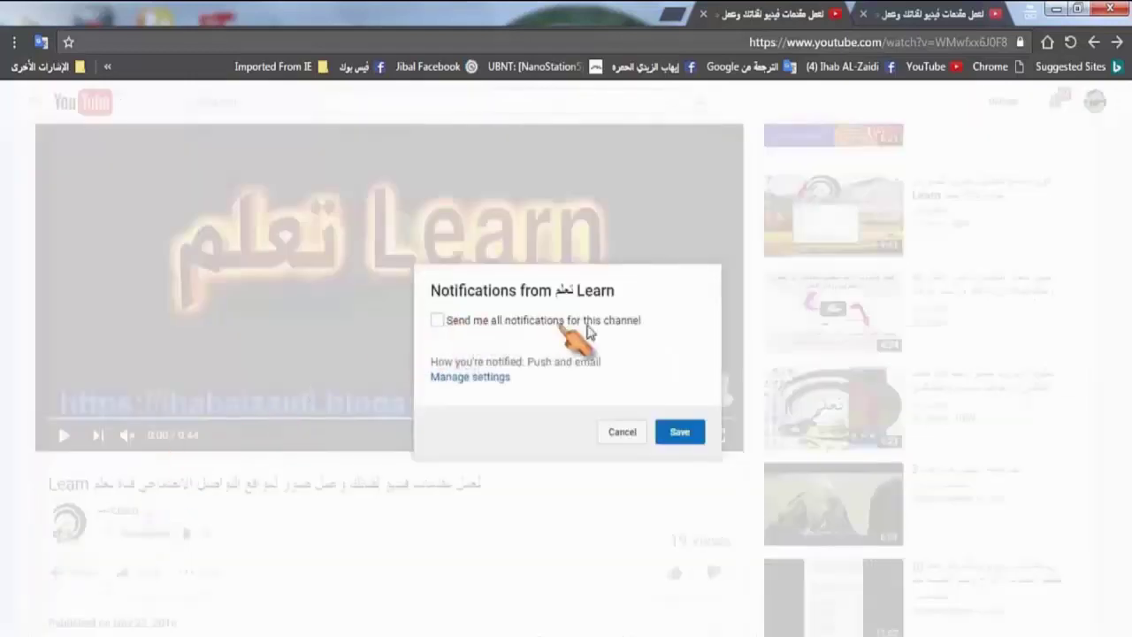
click(435, 322)
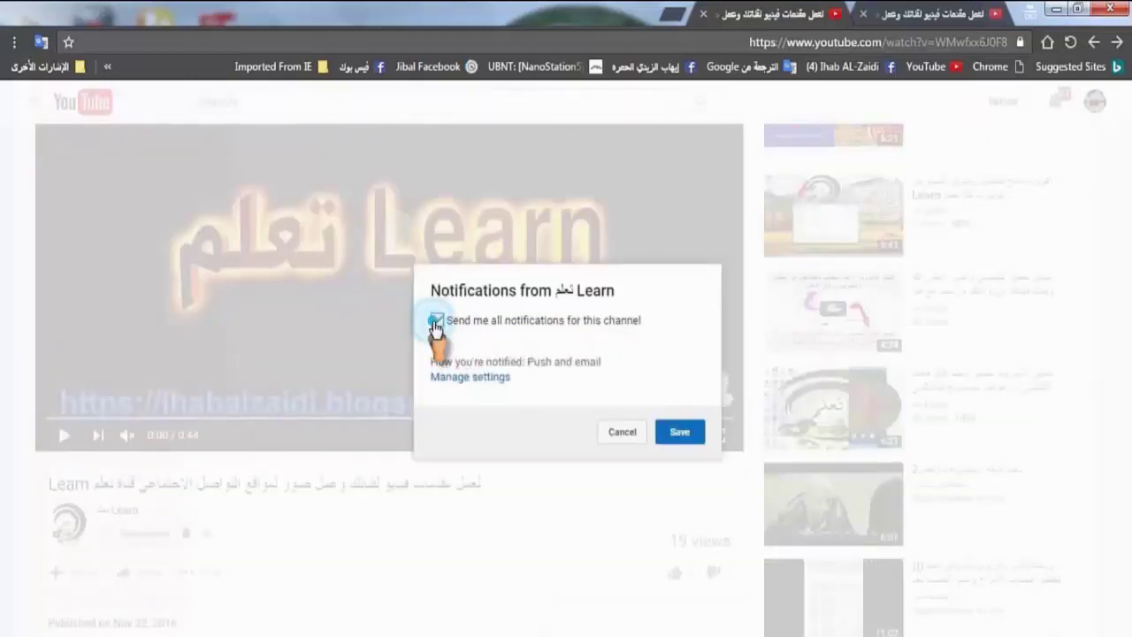
click(678, 435)
Give the YouTube video a like.
scroll(488, 463, down, 1)
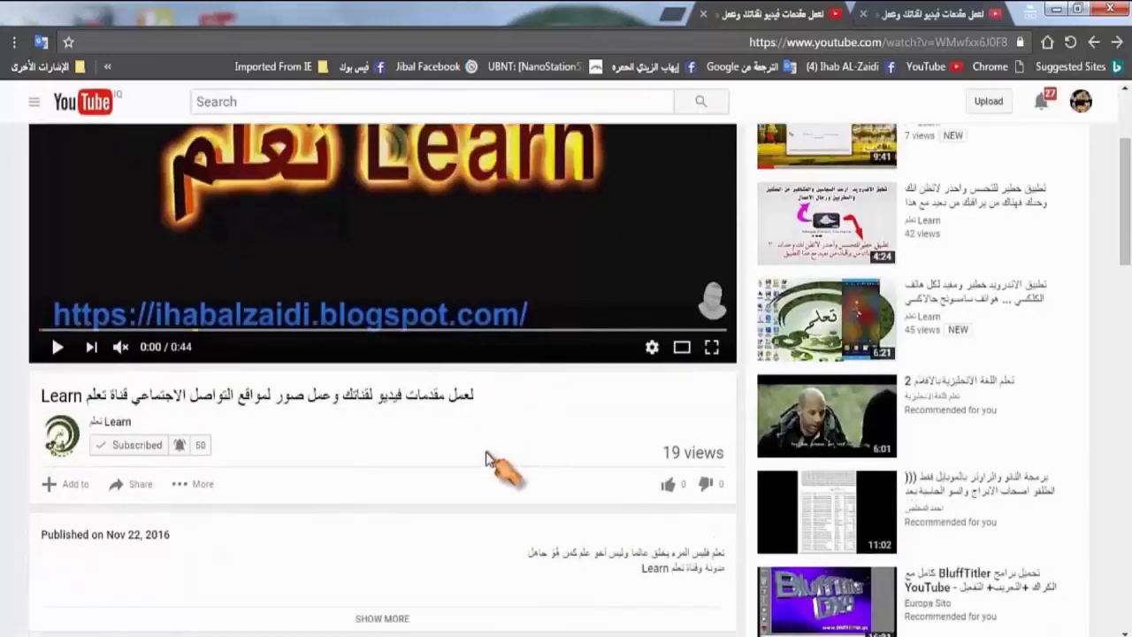
scroll(473, 460, down, 1)
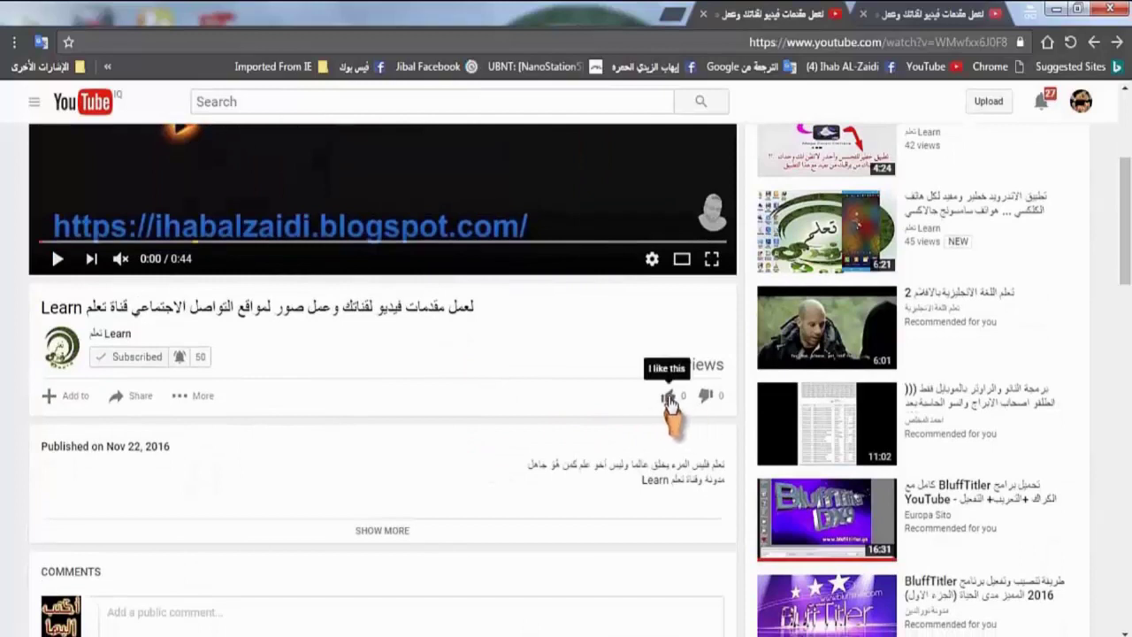
click(669, 401)
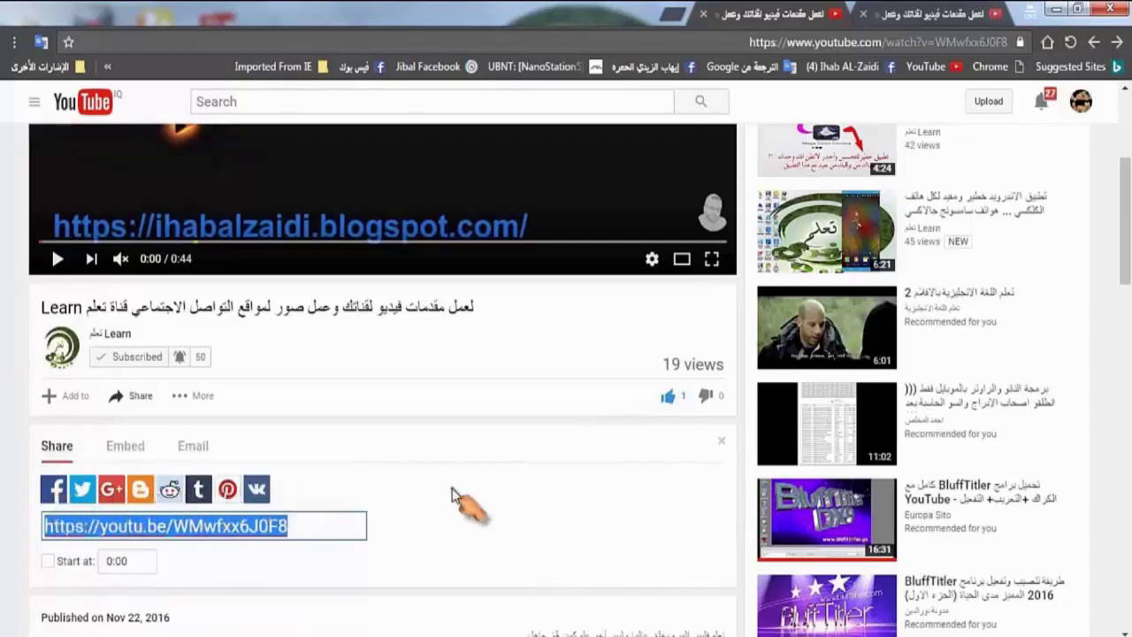
Open the public comment field below the video.
scroll(446, 500, down, 2)
scroll(340, 562, down, 1)
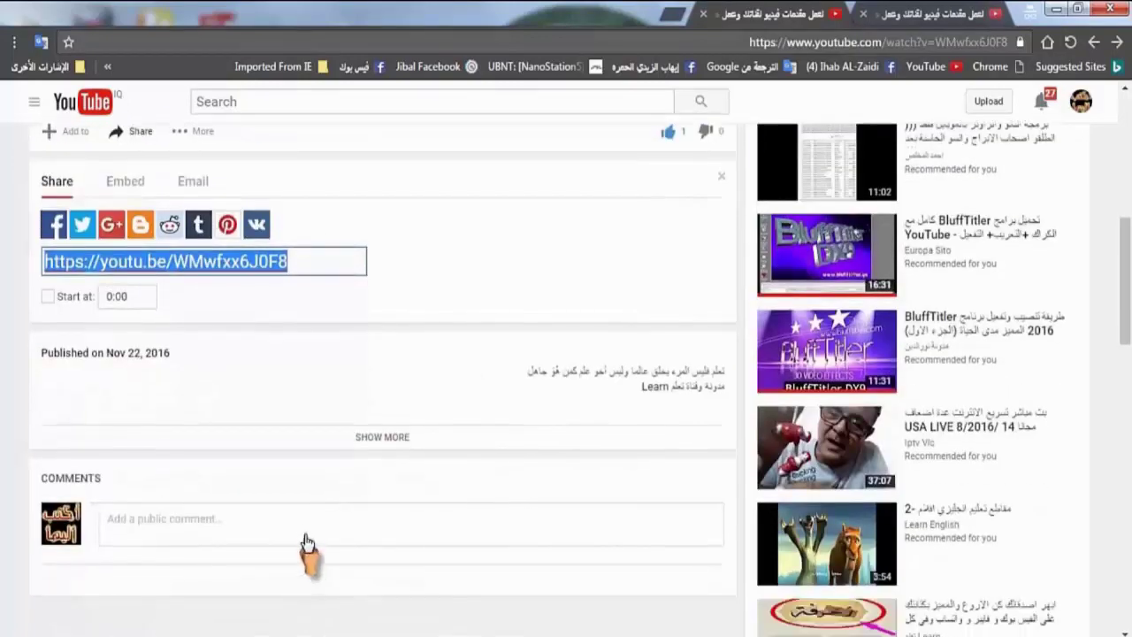
click(304, 522)
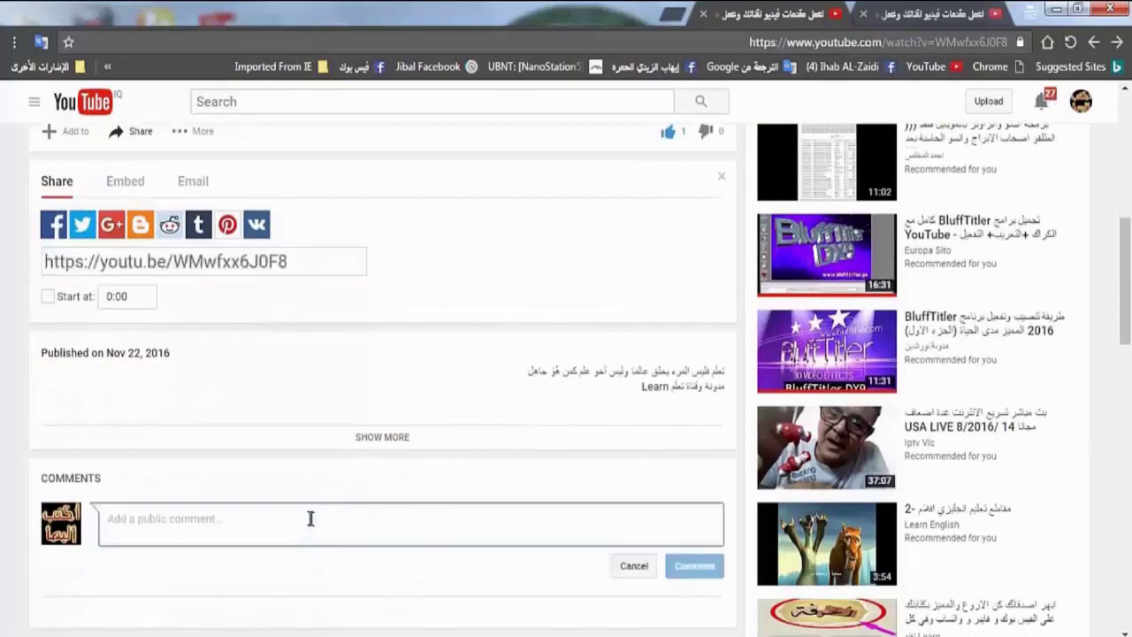